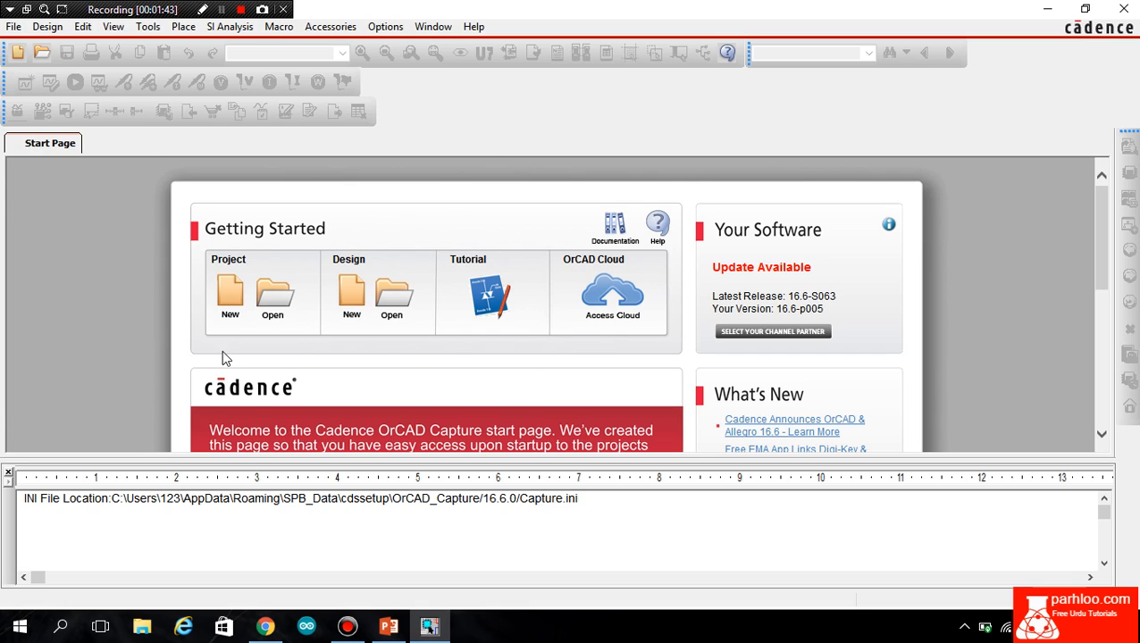
Create a new Analog or Mixed A/D project named "first project" as a blank project.
left_click(13, 26)
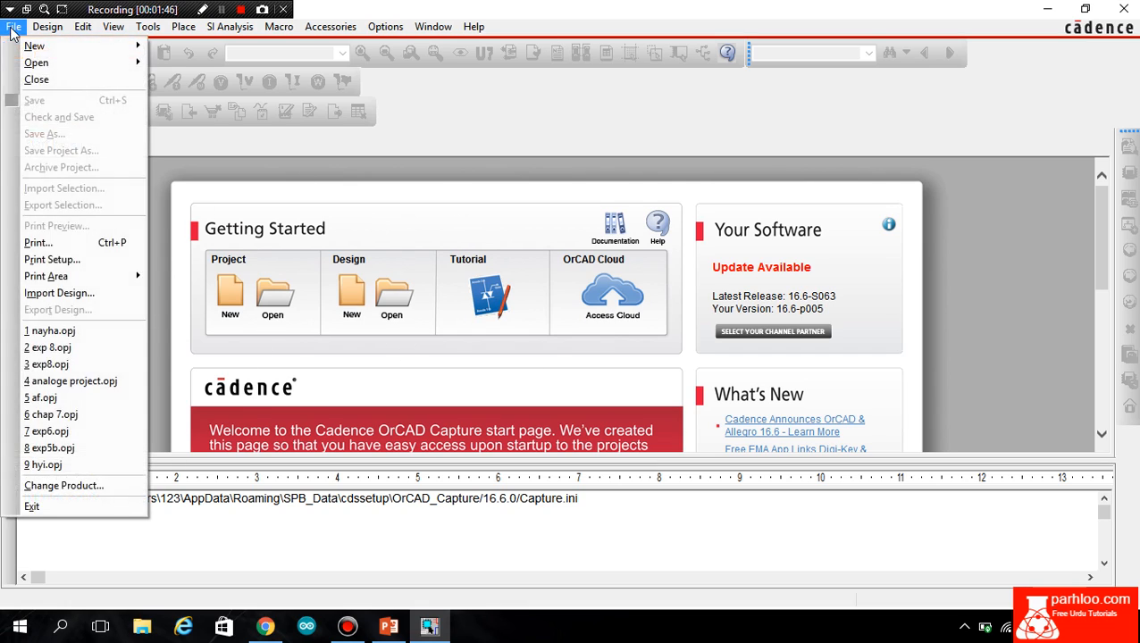
mouse_move(34, 44)
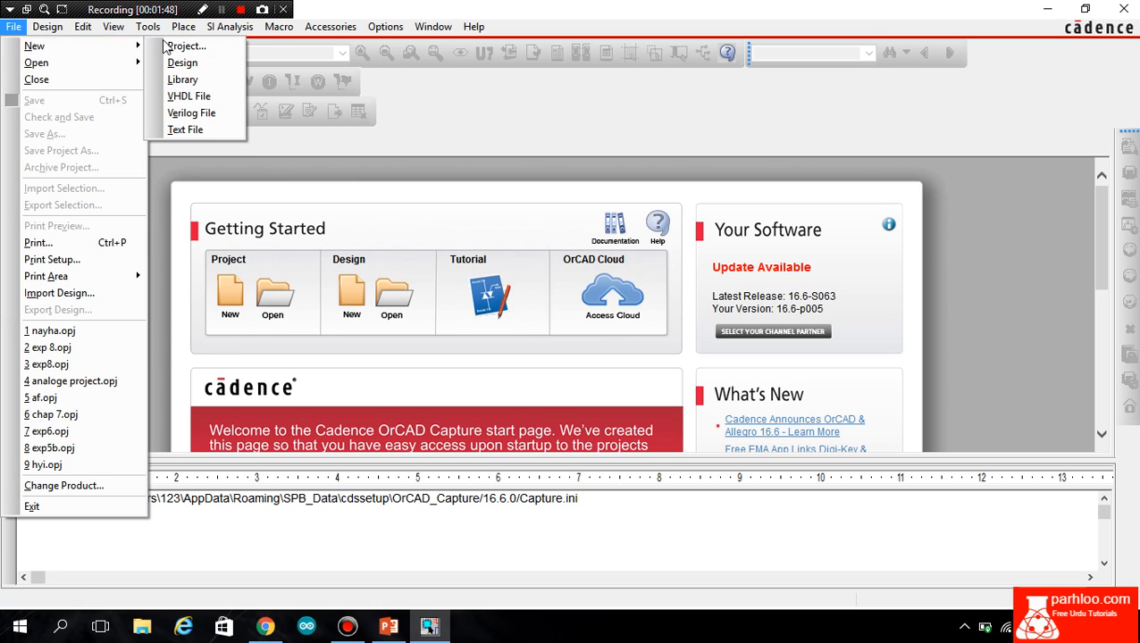
left_click(187, 44)
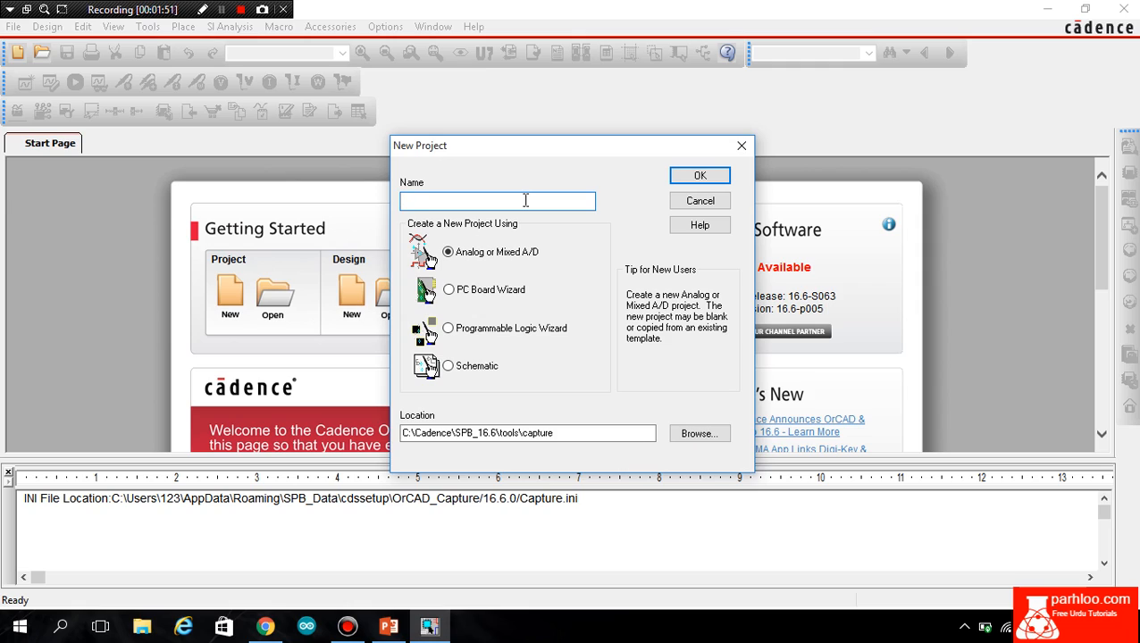
type("first project")
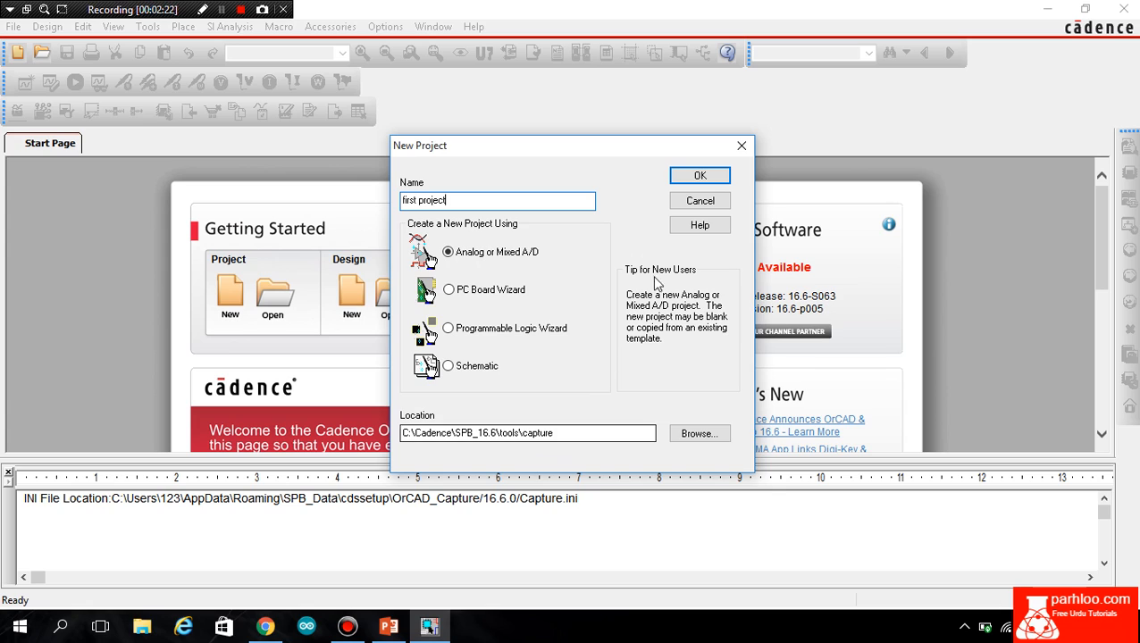
left_click(700, 174)
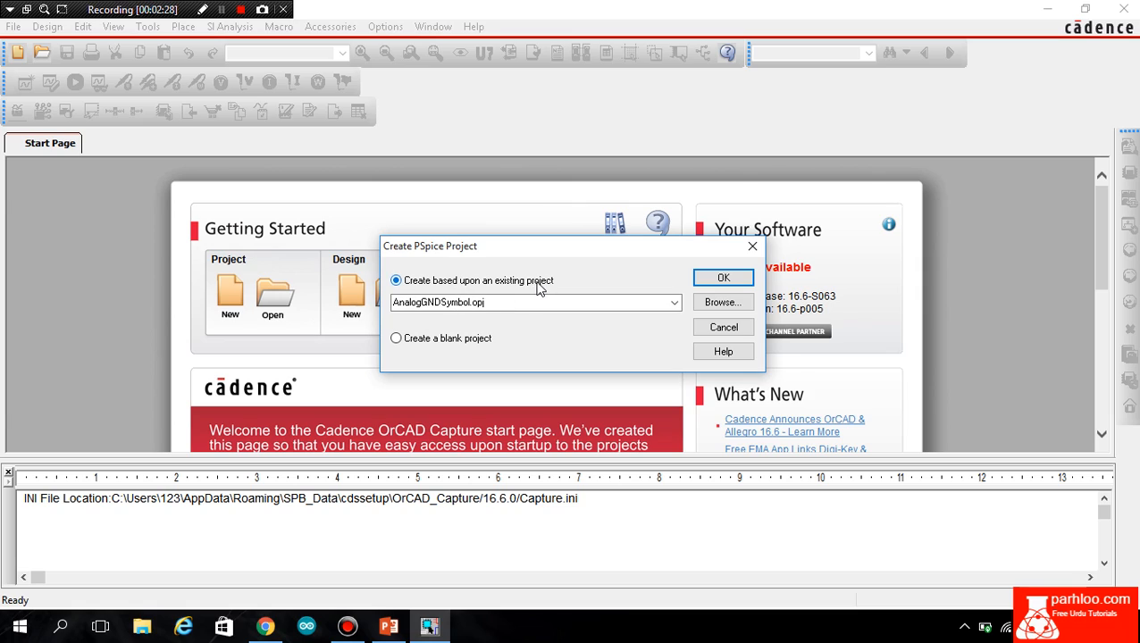
left_click(396, 341)
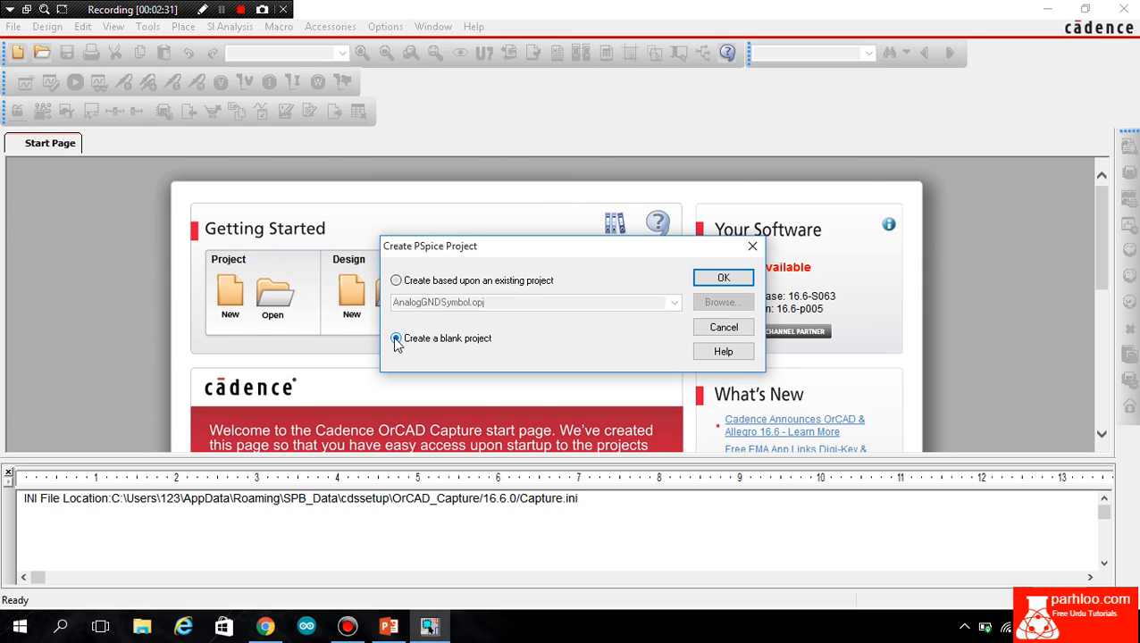
left_click(708, 280)
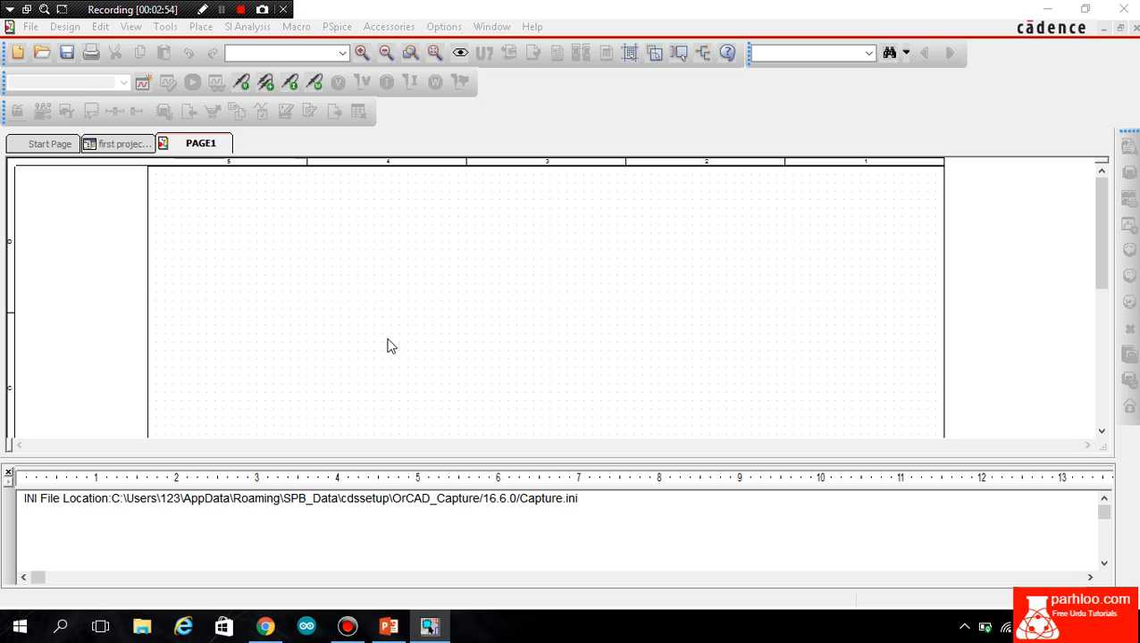
Customize the workspace to show the Draw toolbar and accept the change.
left_click(31, 27)
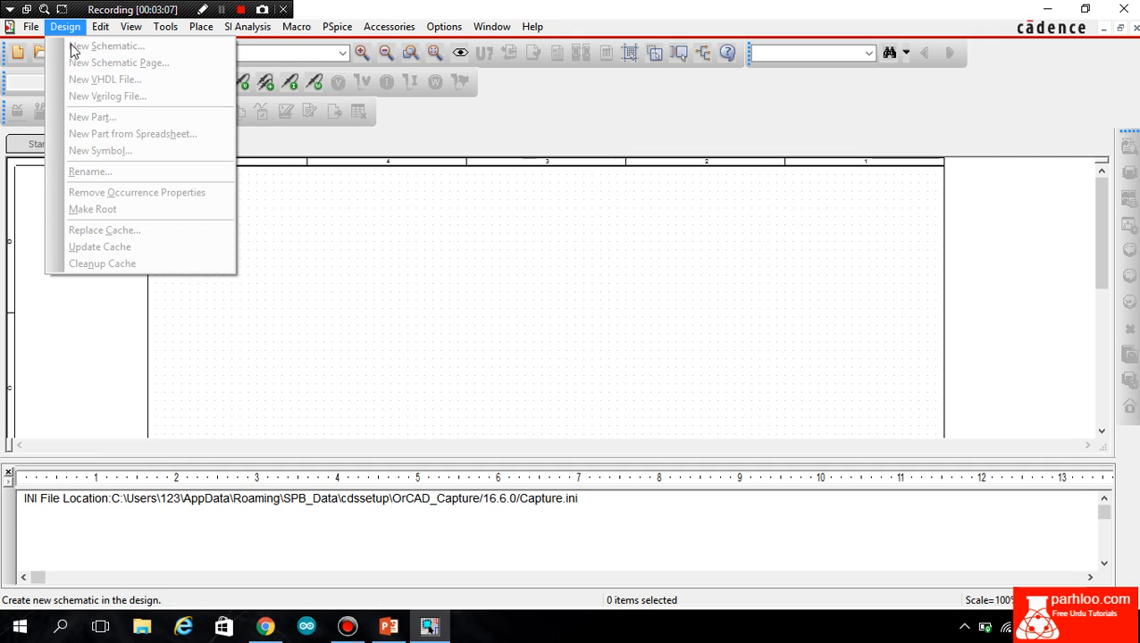
mouse_move(109, 28)
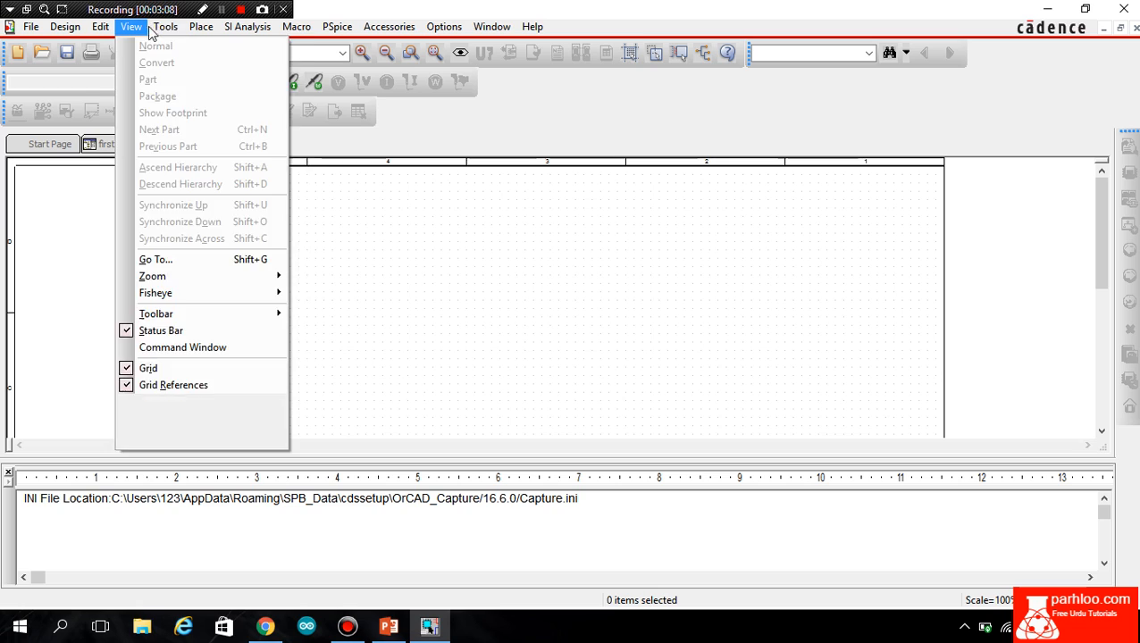
mouse_move(170, 30)
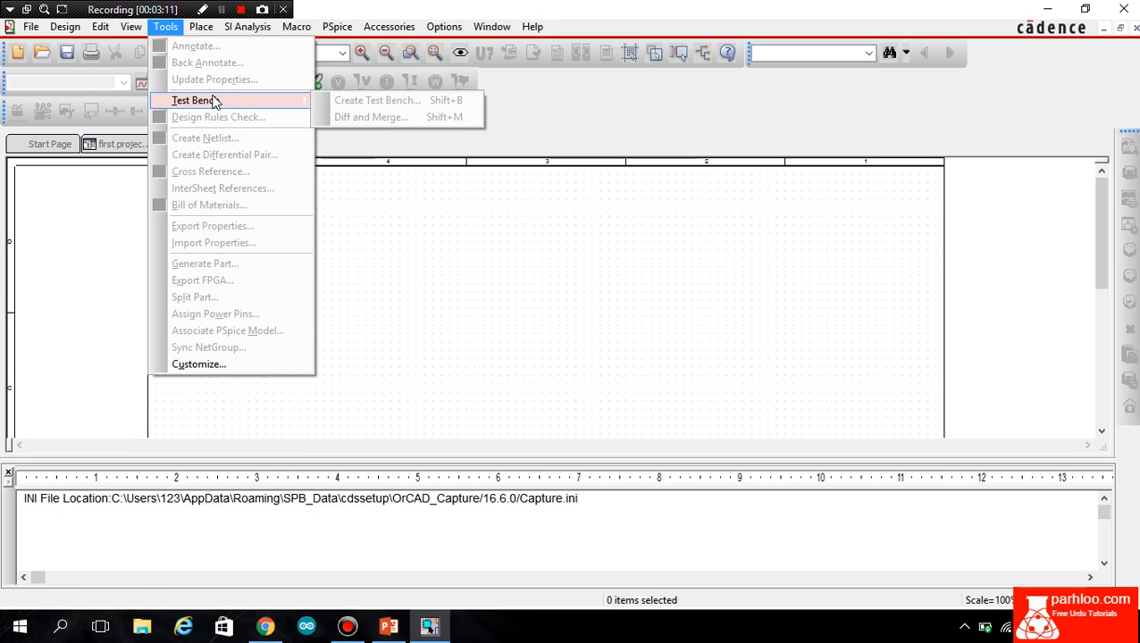
left_click(239, 364)
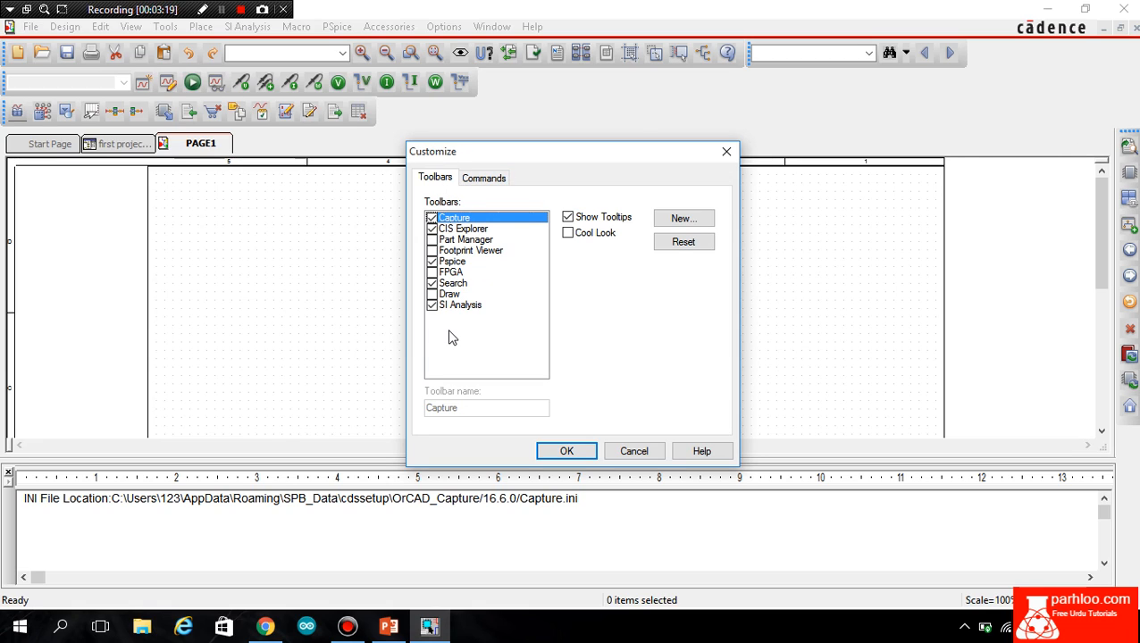
left_click(432, 294)
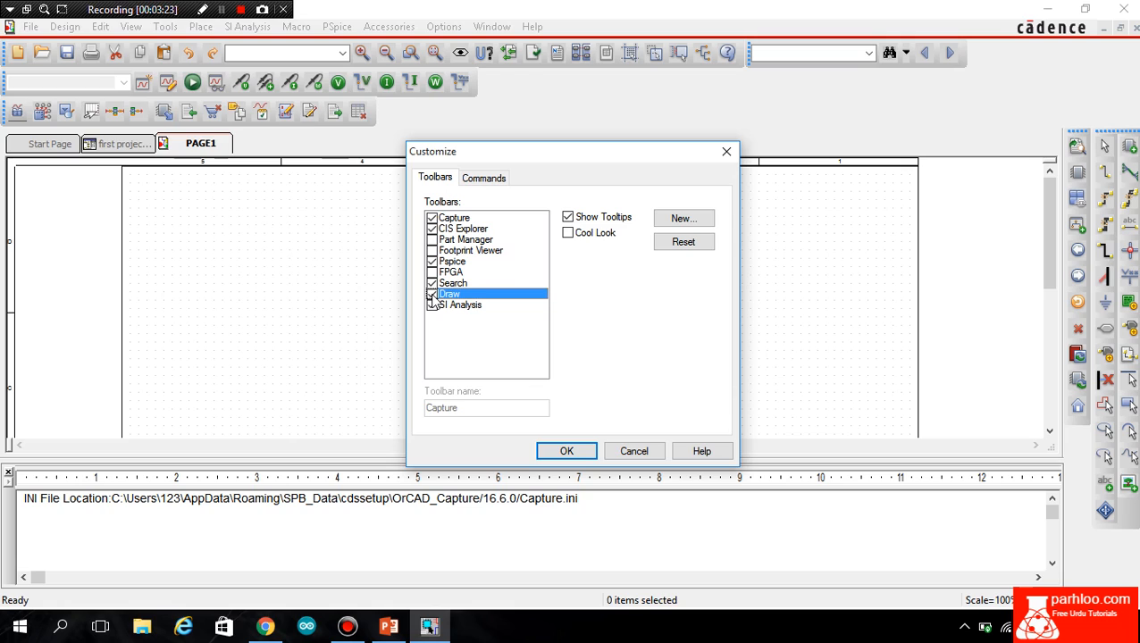
left_click(576, 452)
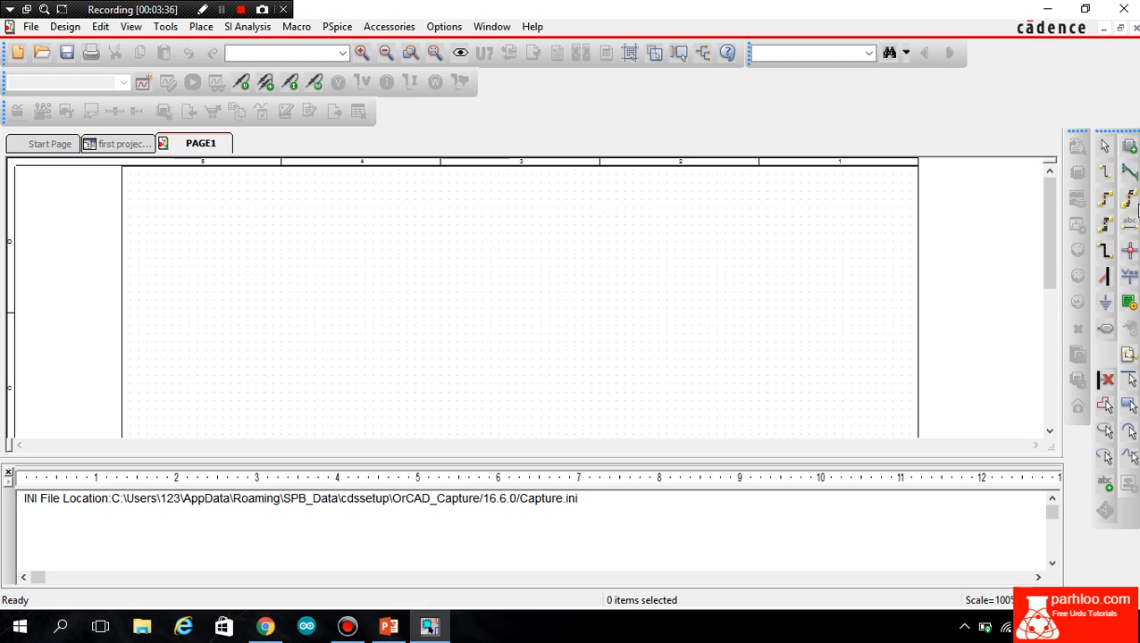
Start placing a part and add all Capture libraries from the pspice folder to the library list.
left_click(1130, 147)
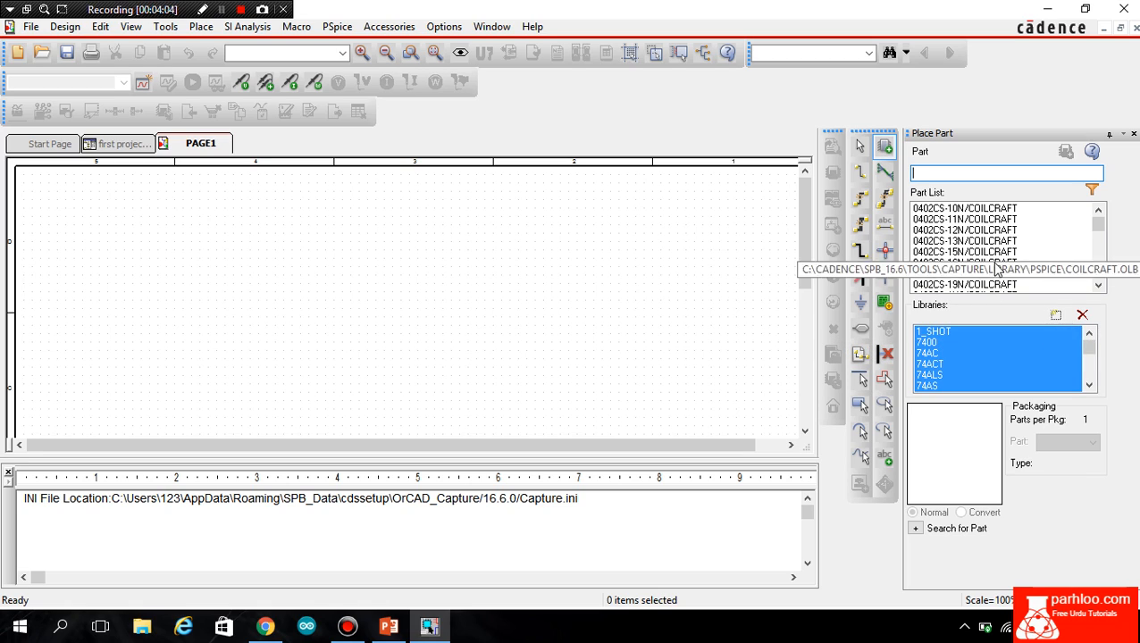
left_click(1056, 316)
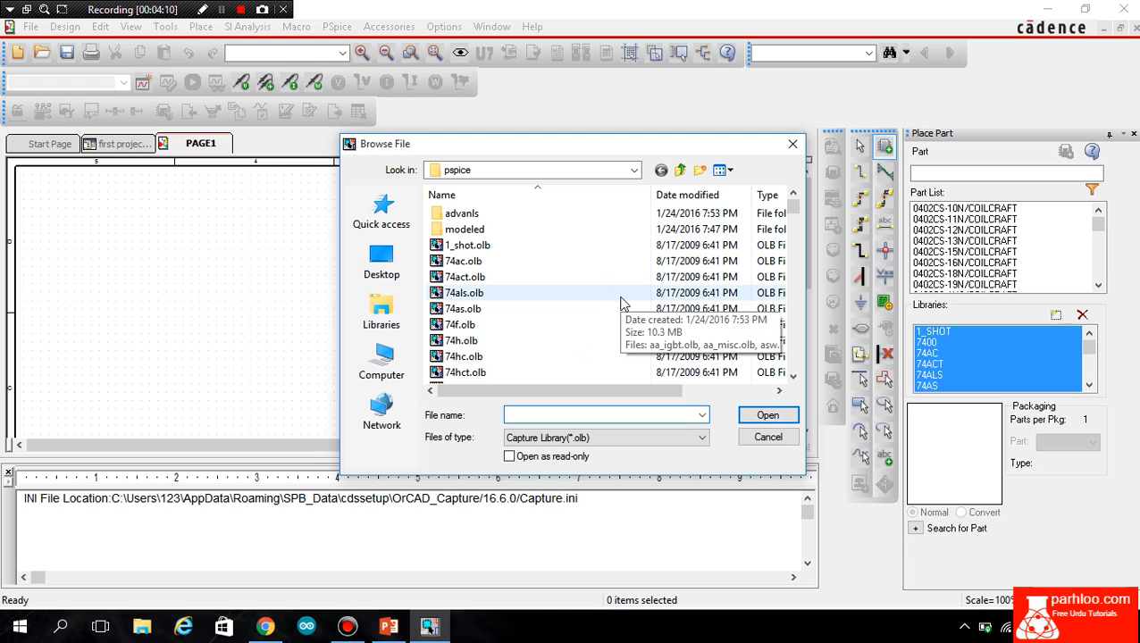
left_click(623, 304)
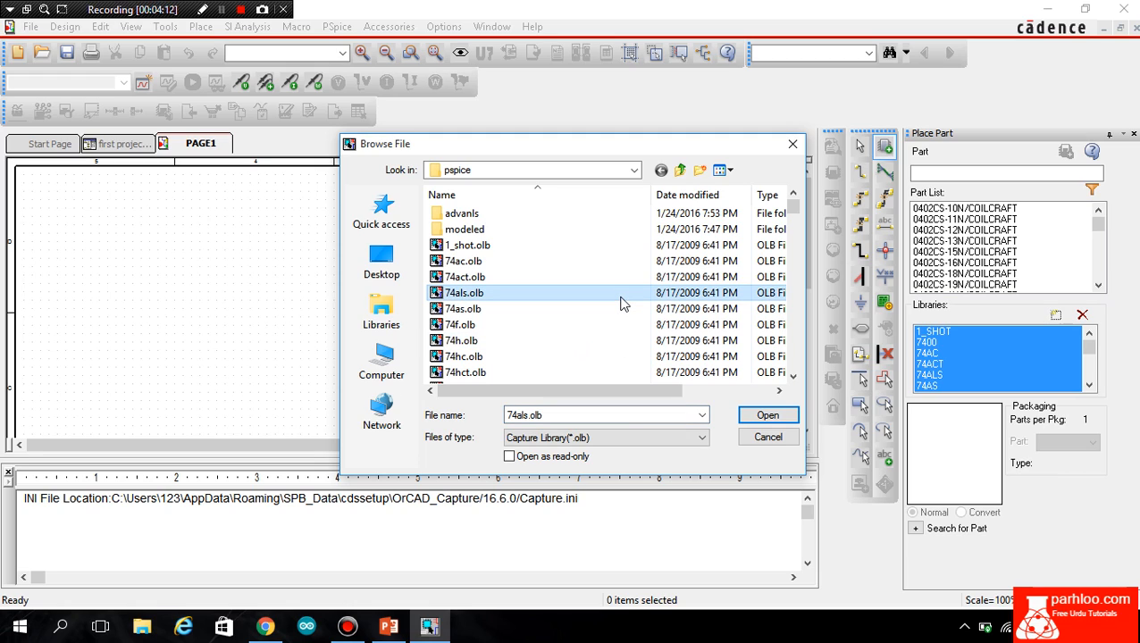
key("ctrl+a")
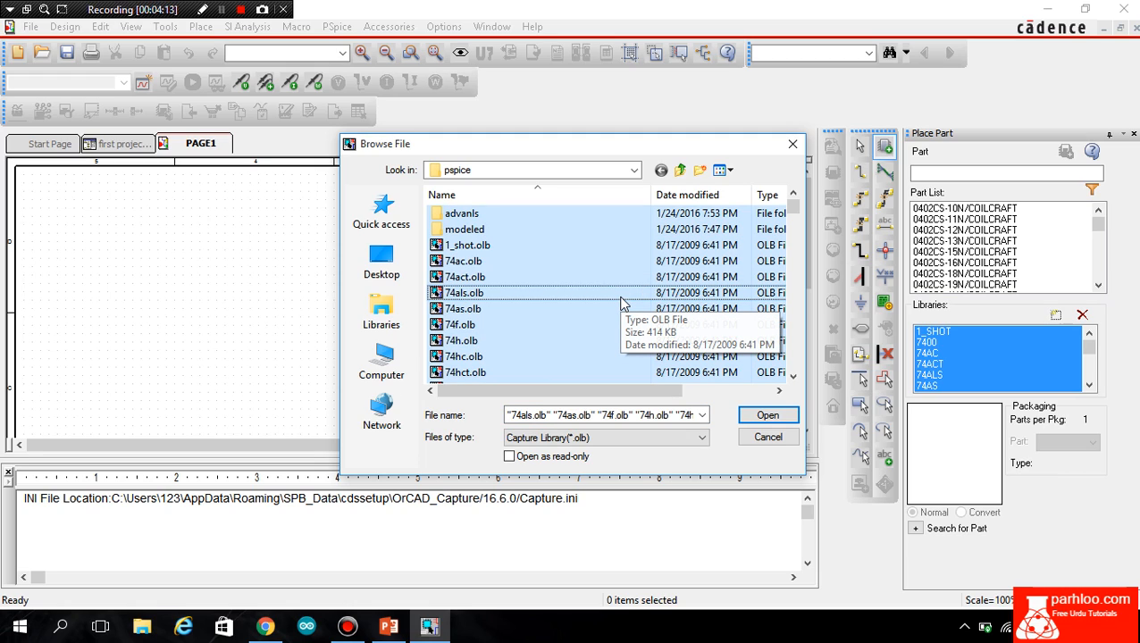
left_click(768, 418)
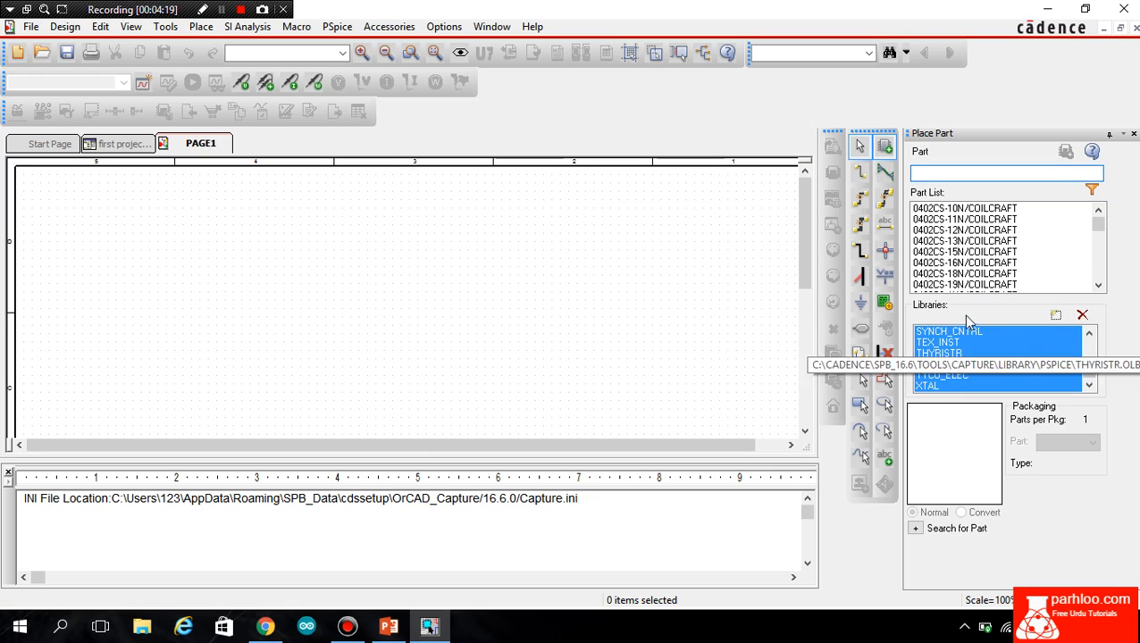
Find the RESISTOR part from the EVALAA library and place one horizontally in the upper middle of the schematic page.
left_click(934, 176)
type("resISTOR")
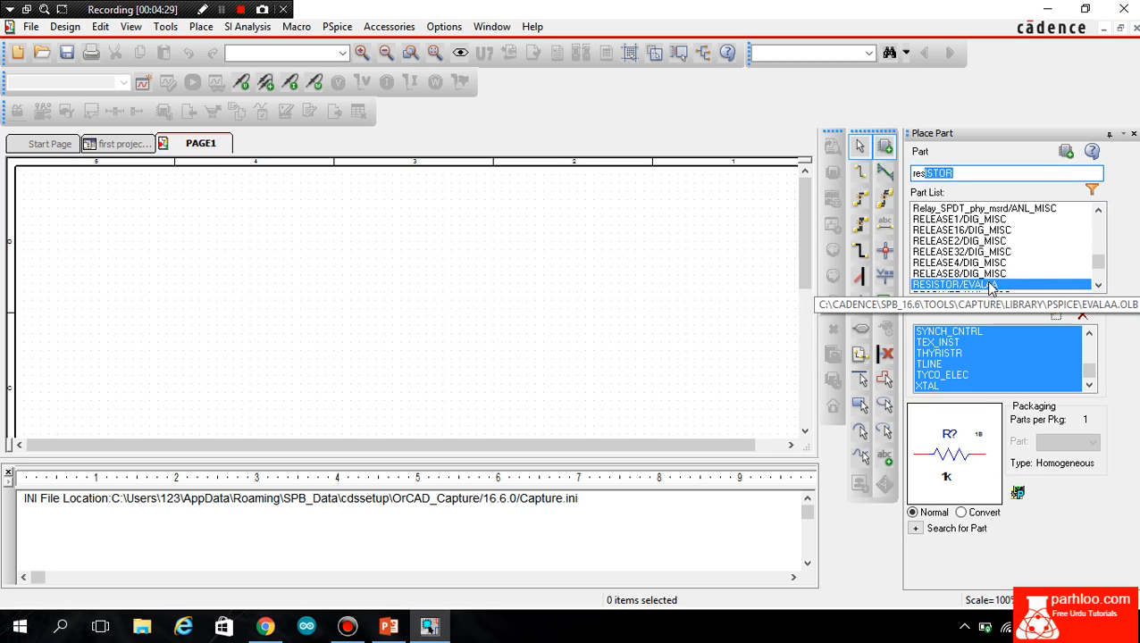
key("Down")
key("Up")
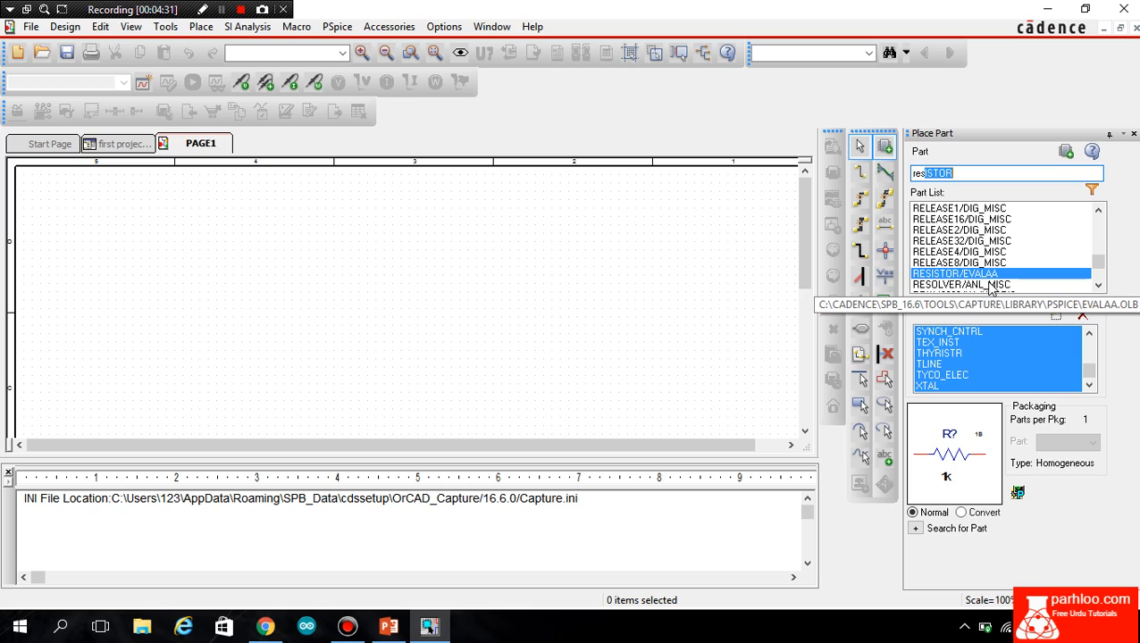
key("Down")
key("Up")
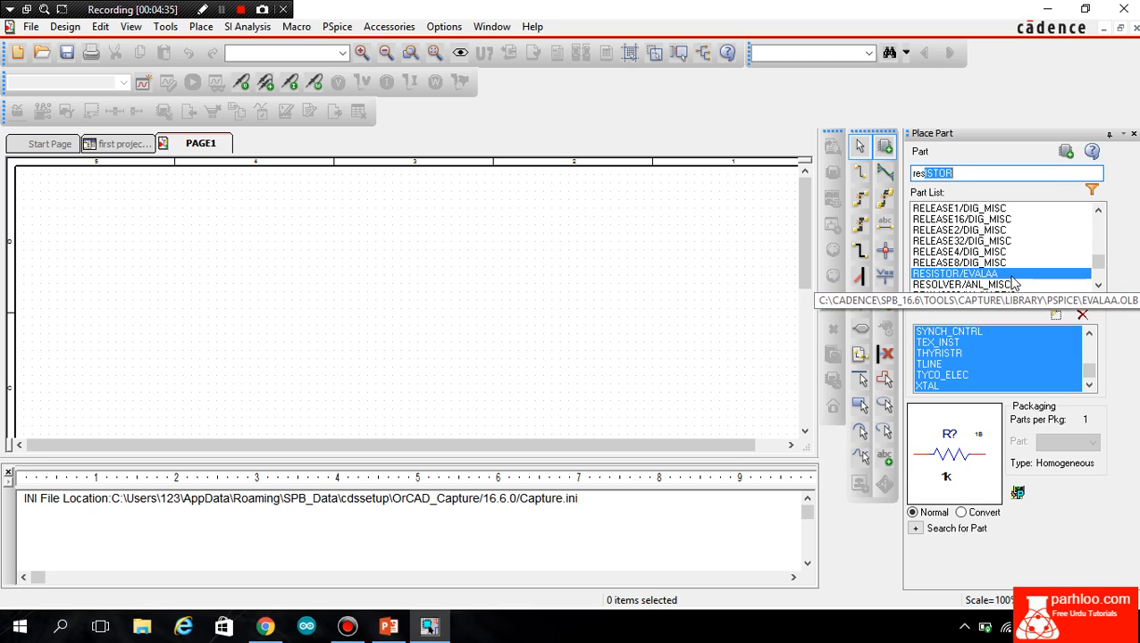
left_click(998, 275)
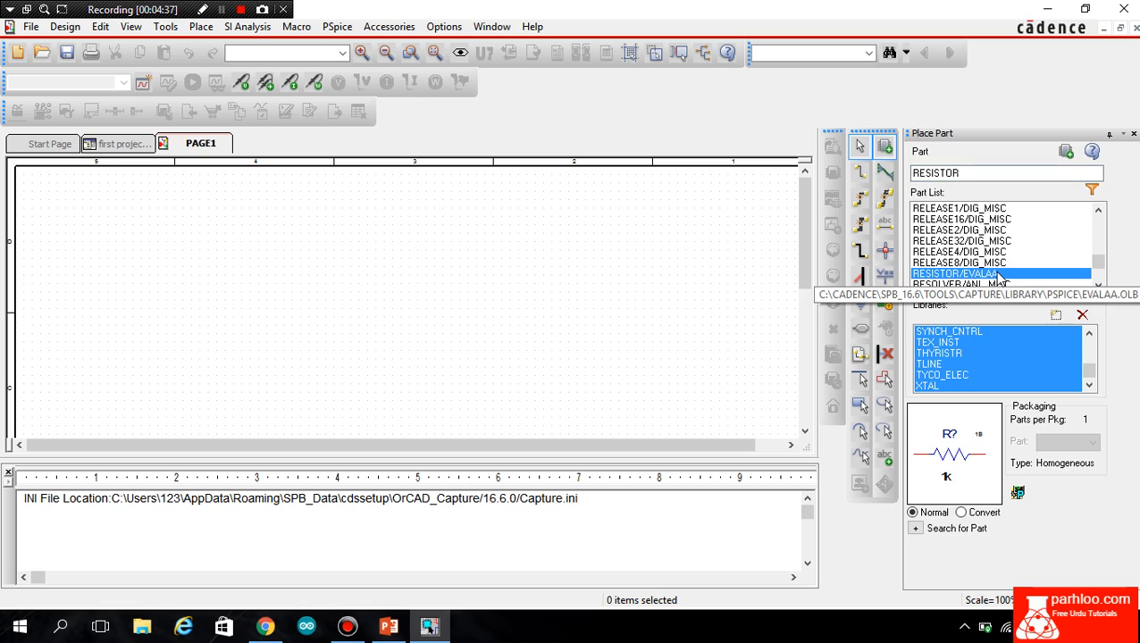
double_click(998, 275)
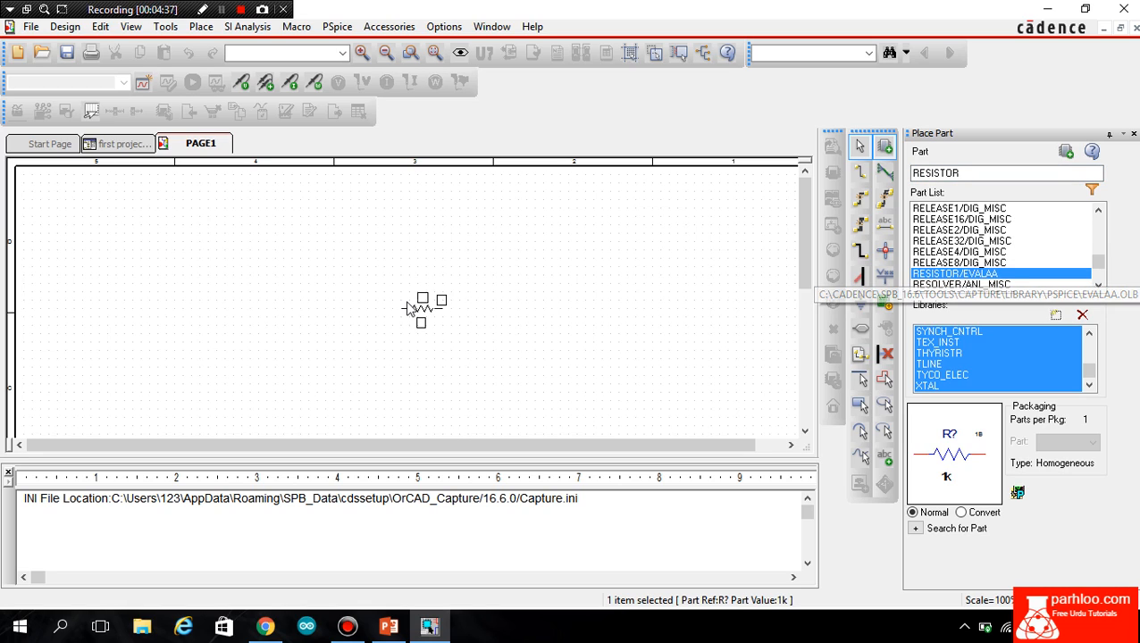
left_click(382, 259)
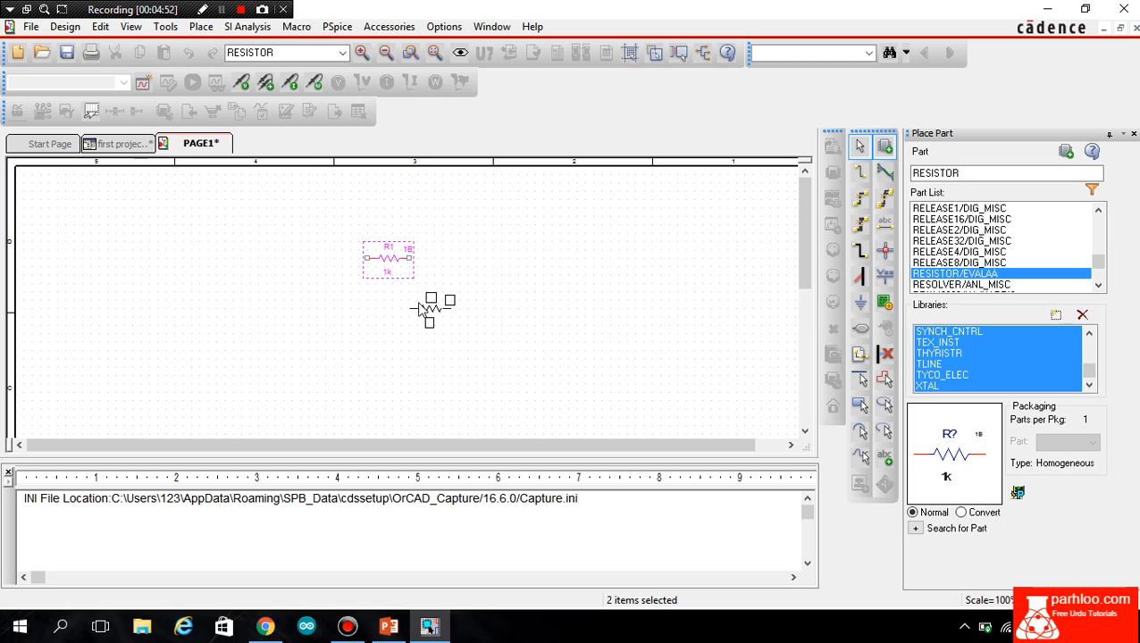
Rotate the second resistor to vertical, place it below and to the right of R1, and end resistor placement.
right_click(420, 309)
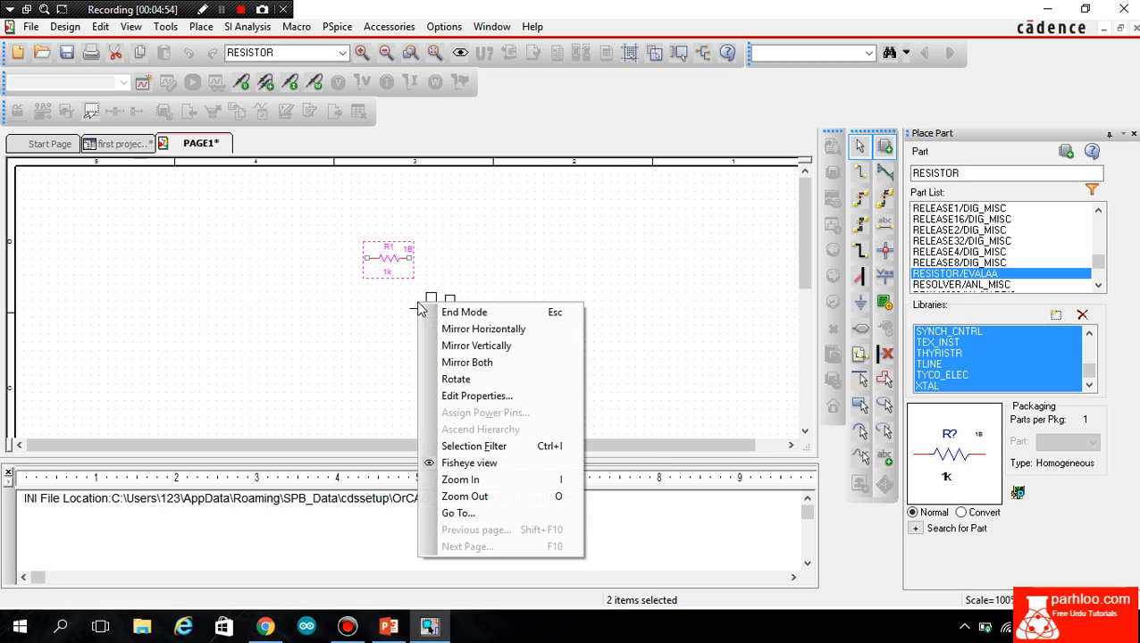
left_click(460, 378)
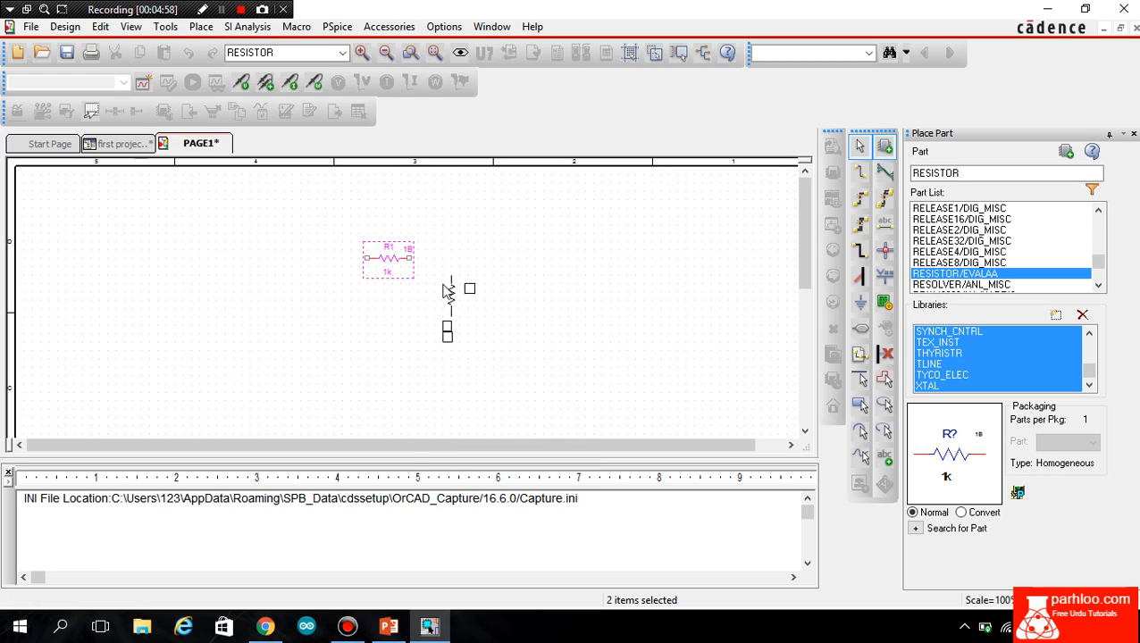
left_click(446, 292)
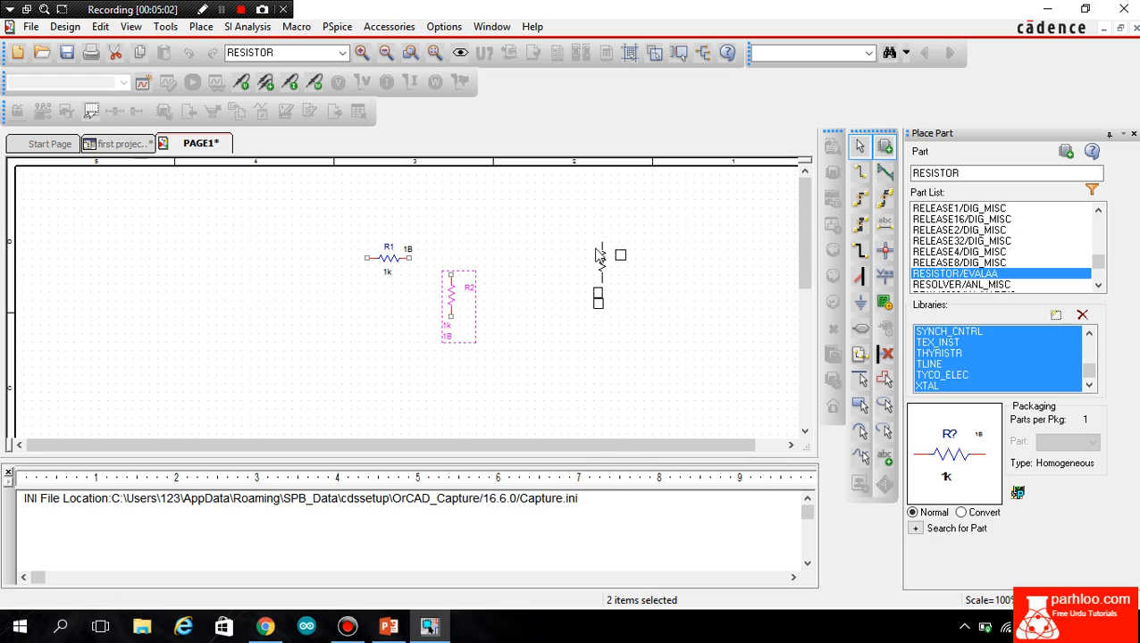
right_click(596, 255)
left_click(613, 259)
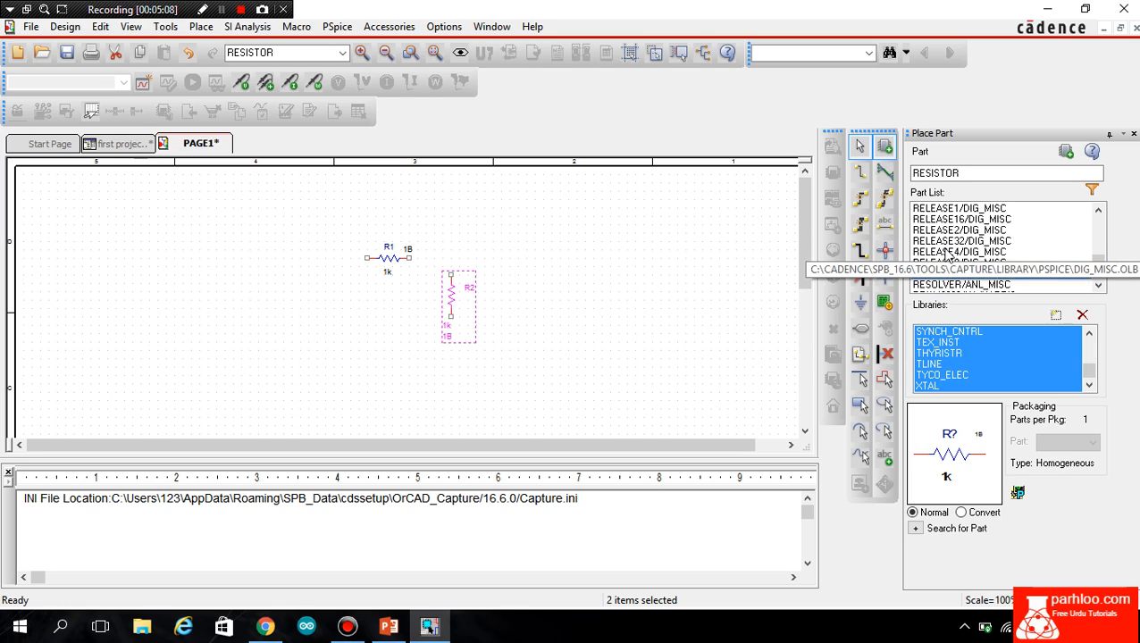
Find the VDC part from the SOURCE library, place one below and to the left of R1, and end placement.
double_click(968, 173)
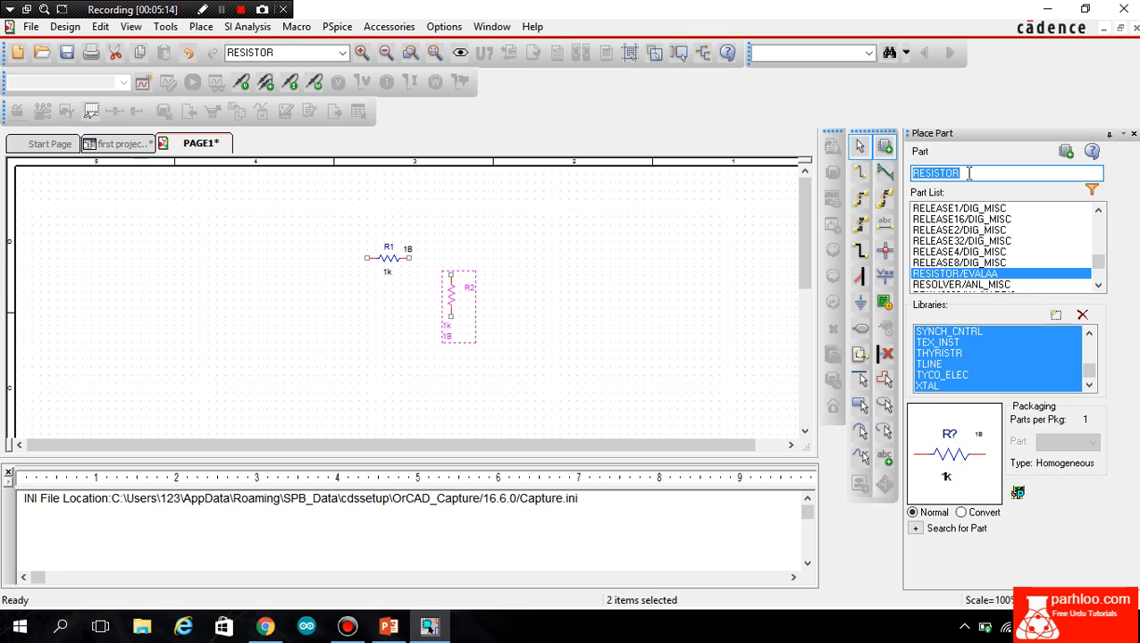
type("v")
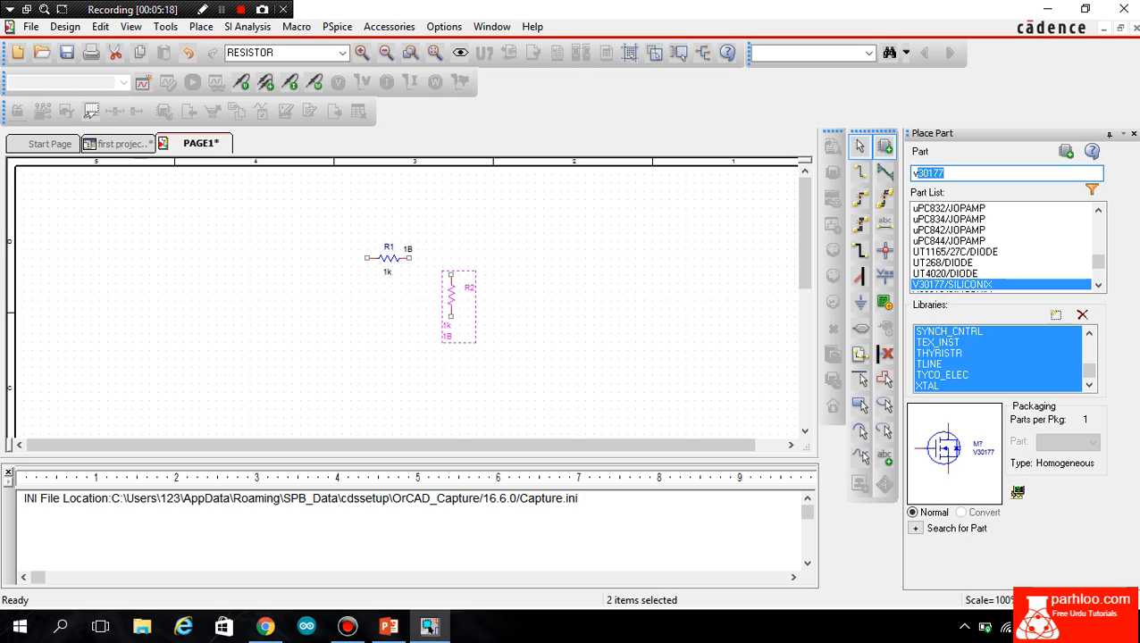
type("dc")
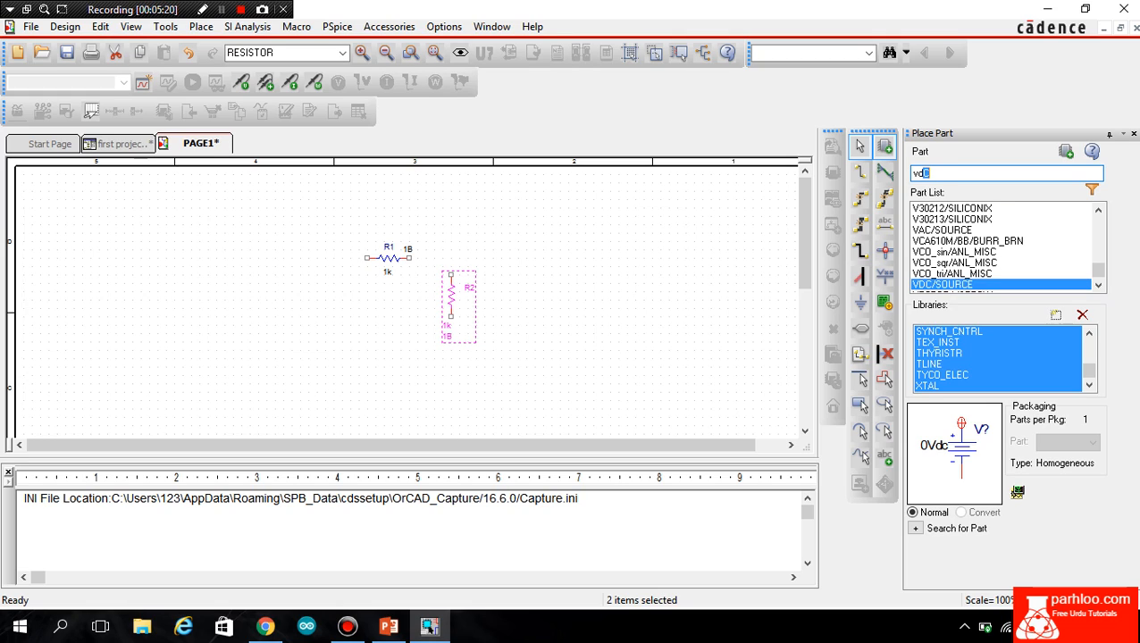
double_click(950, 286)
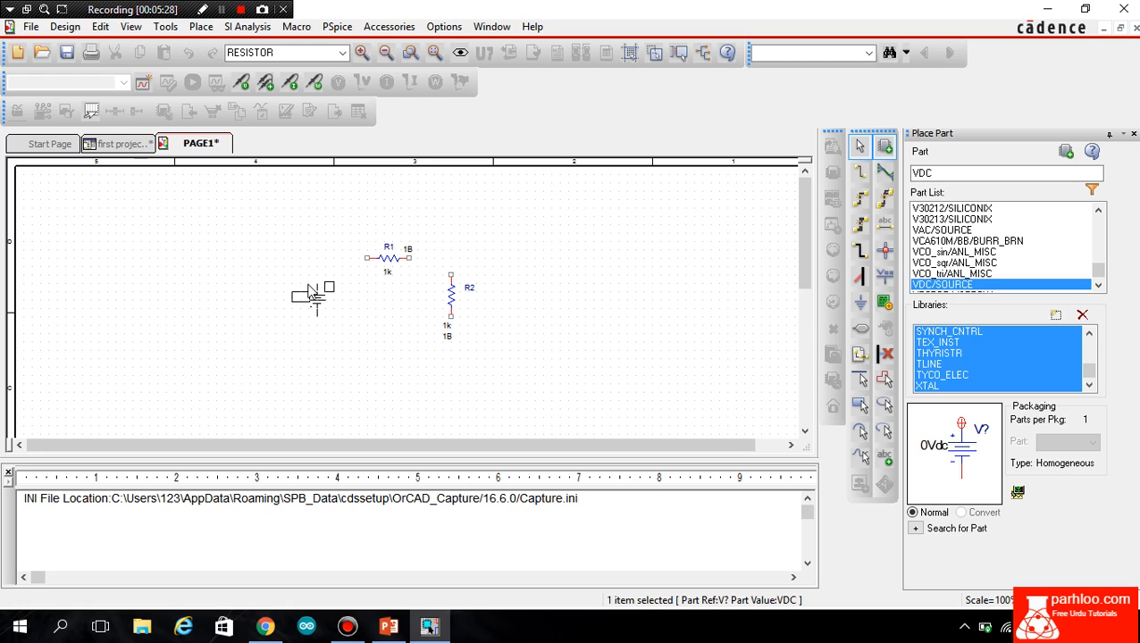
left_click(311, 299)
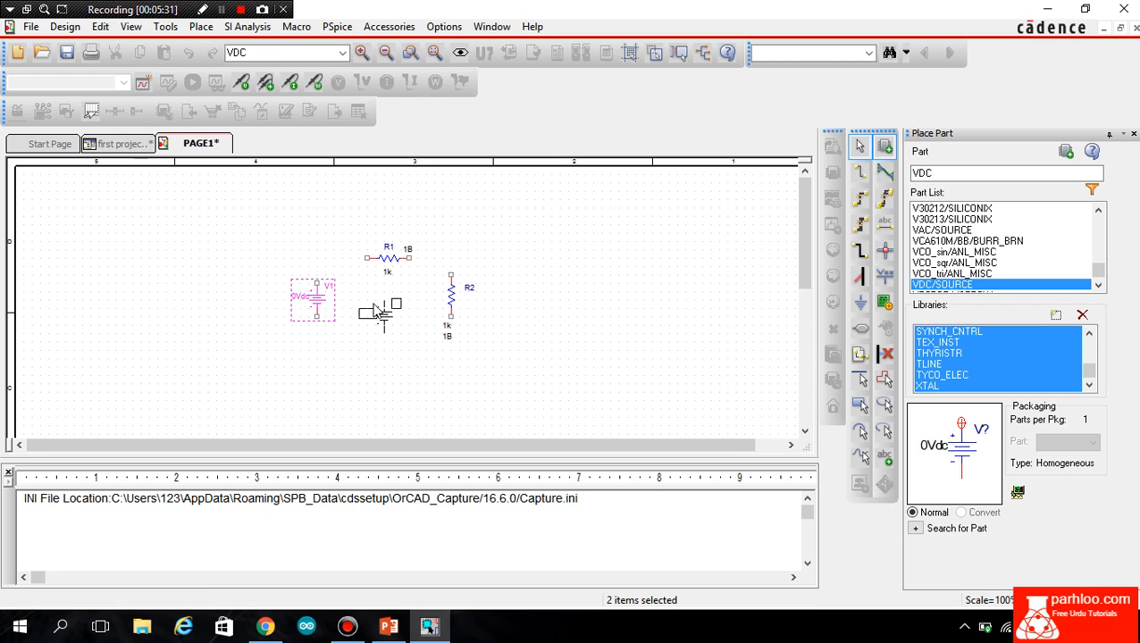
right_click(381, 310)
left_click(400, 311)
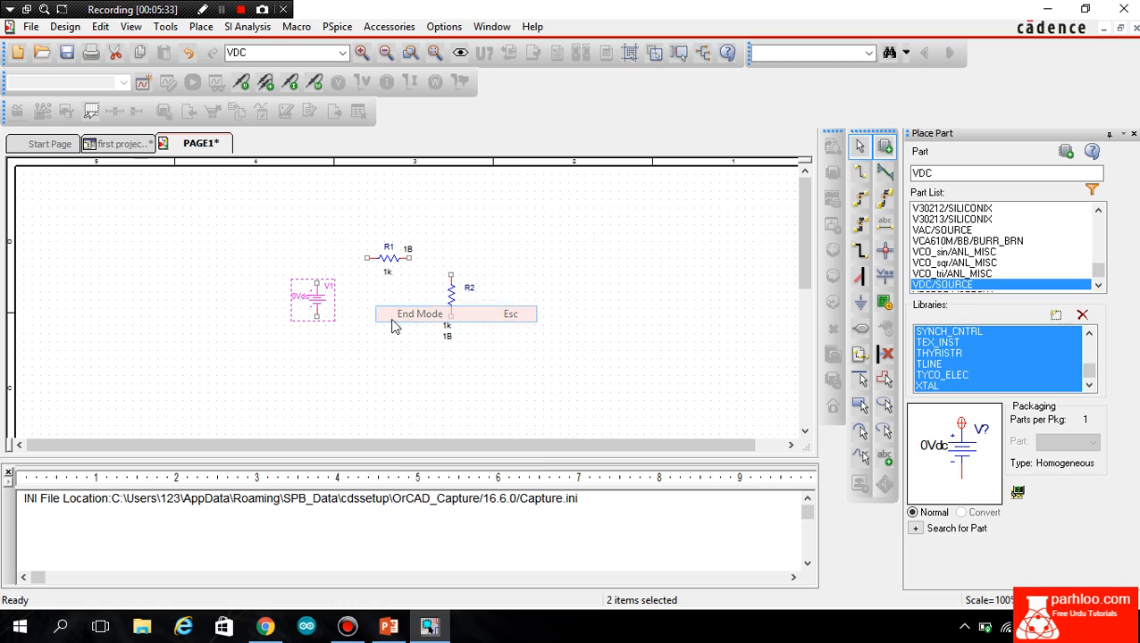
left_click(393, 326)
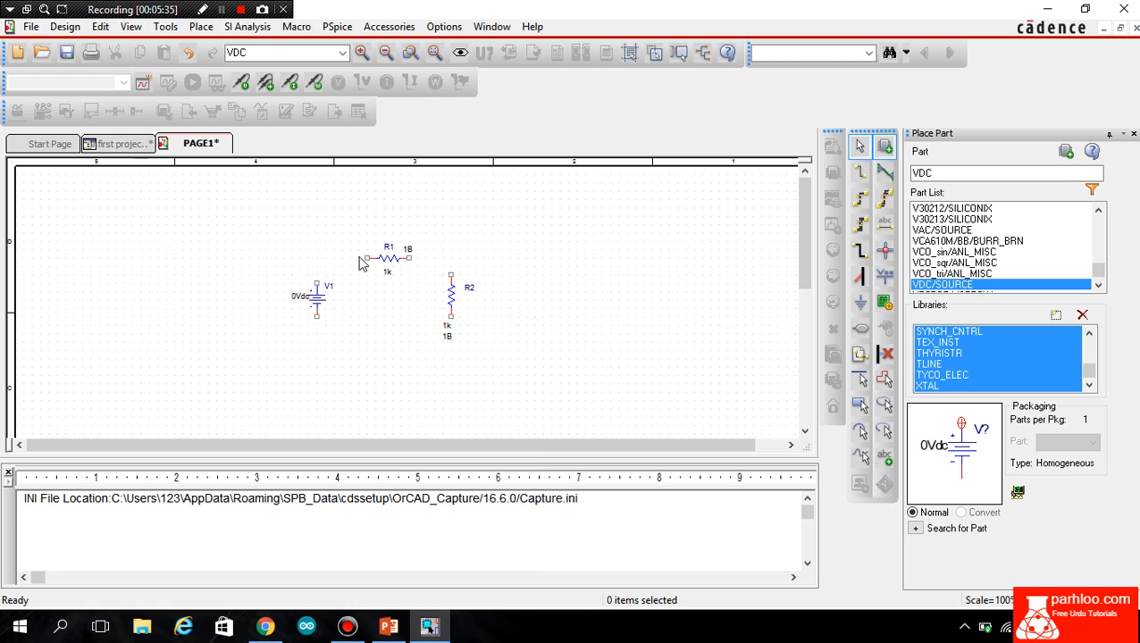
Wire V1's positive terminal up and across to R1's left end, and R1's right end across and down to R2's upper end.
left_click(862, 173)
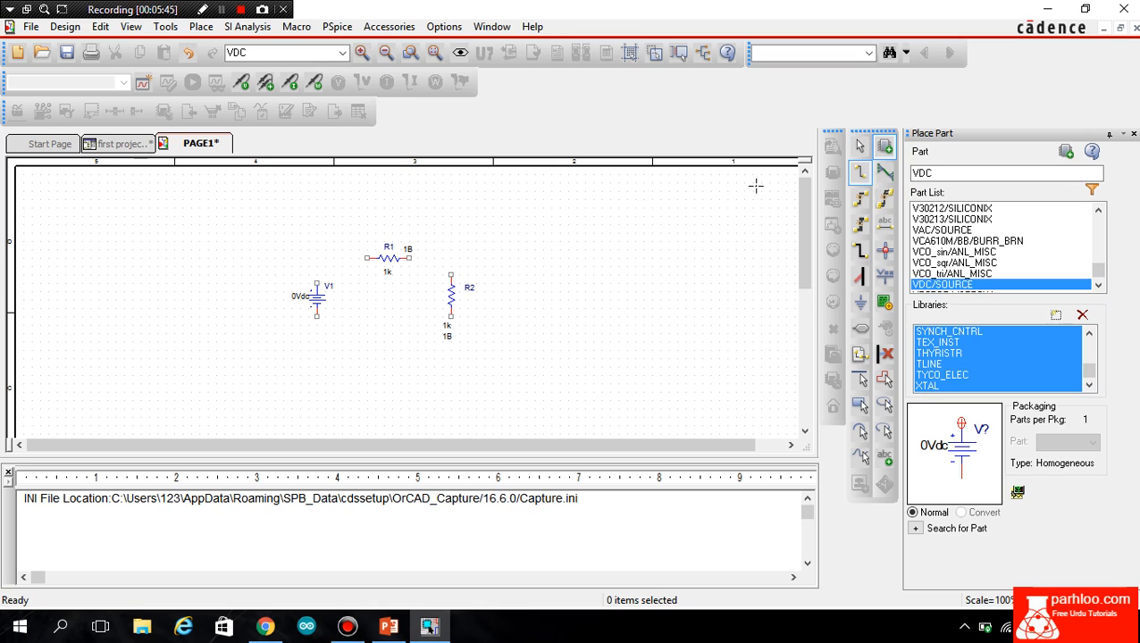
left_click(316, 278)
left_click(315, 258)
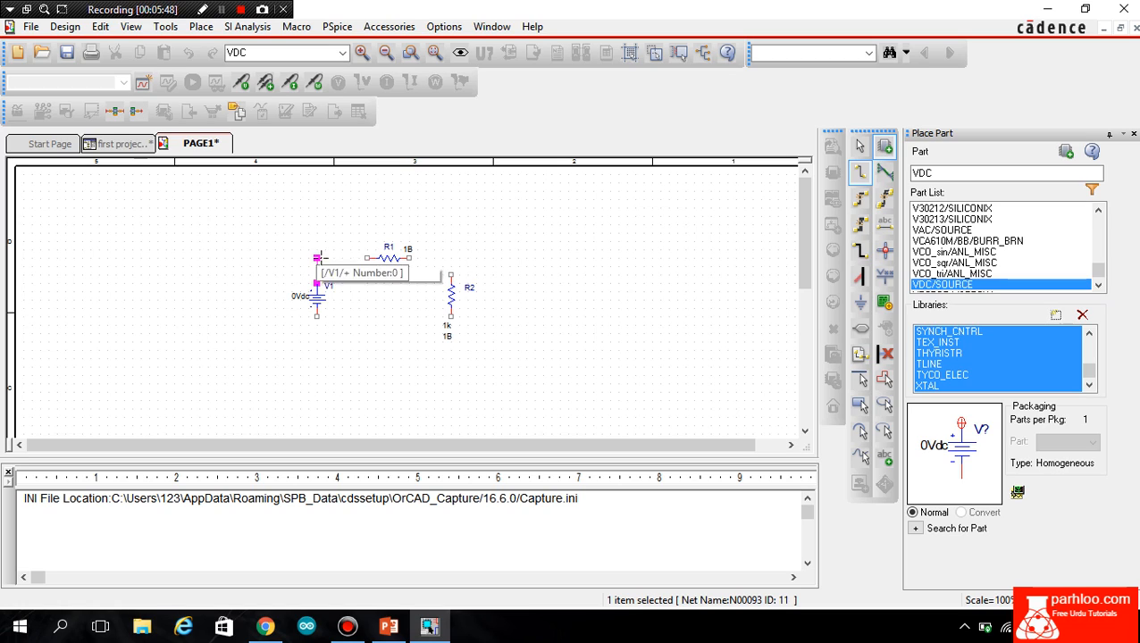
left_click(367, 258)
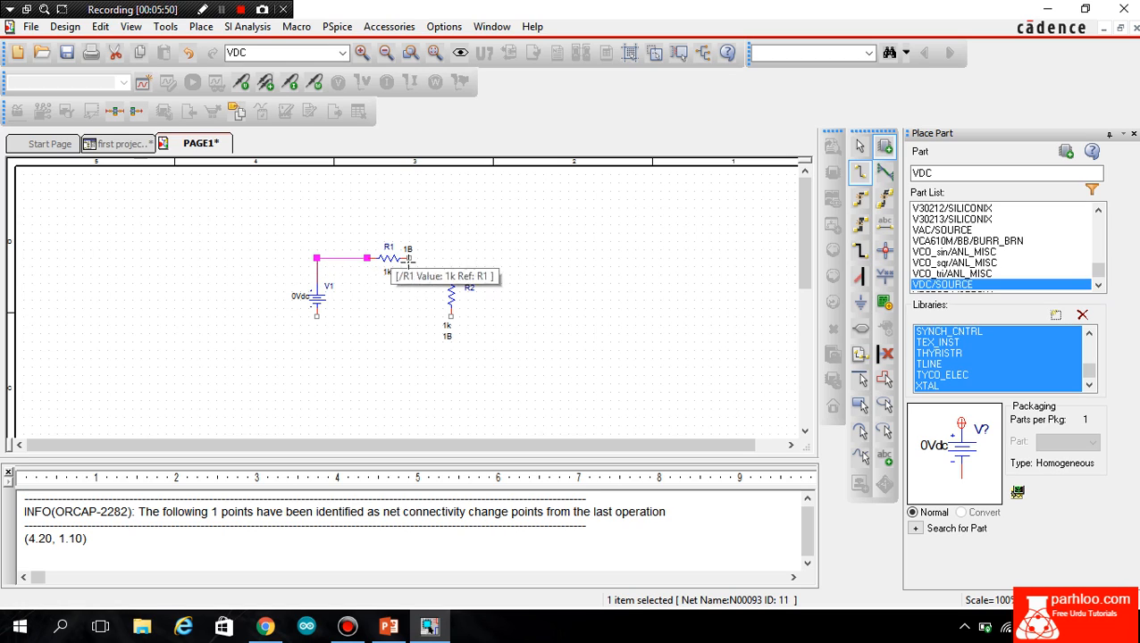
left_click(409, 258)
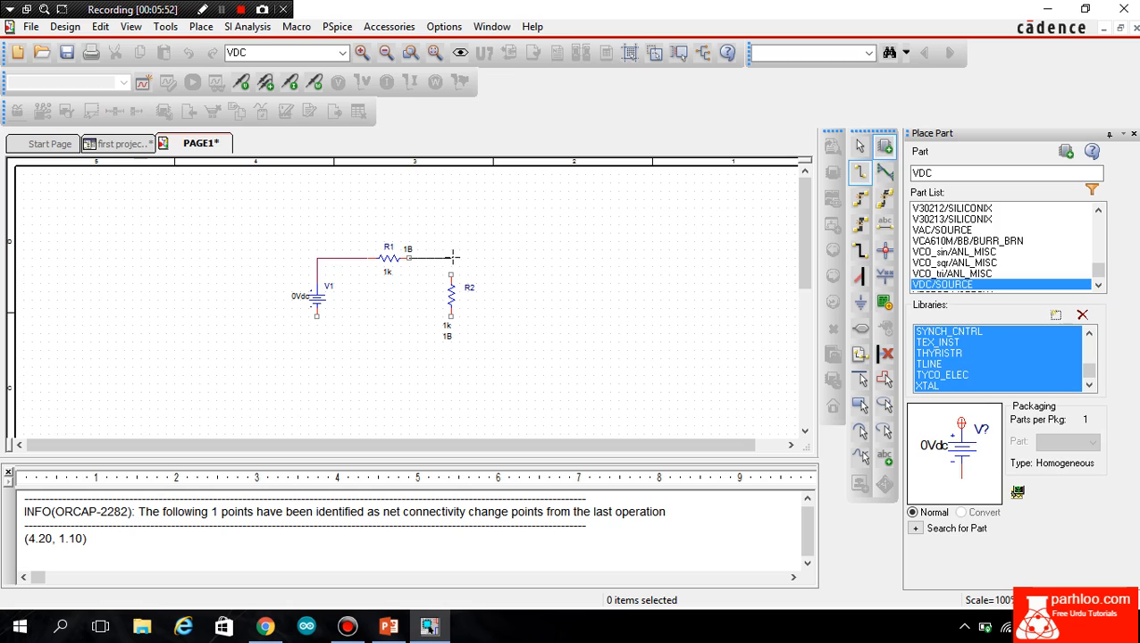
left_click(451, 259)
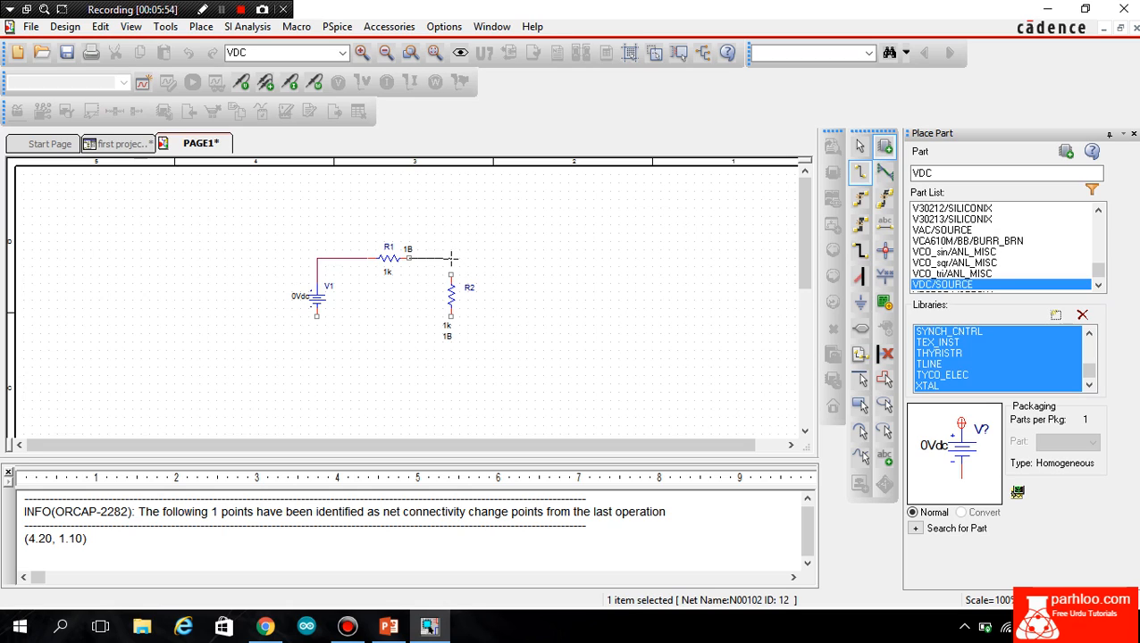
left_click(451, 274)
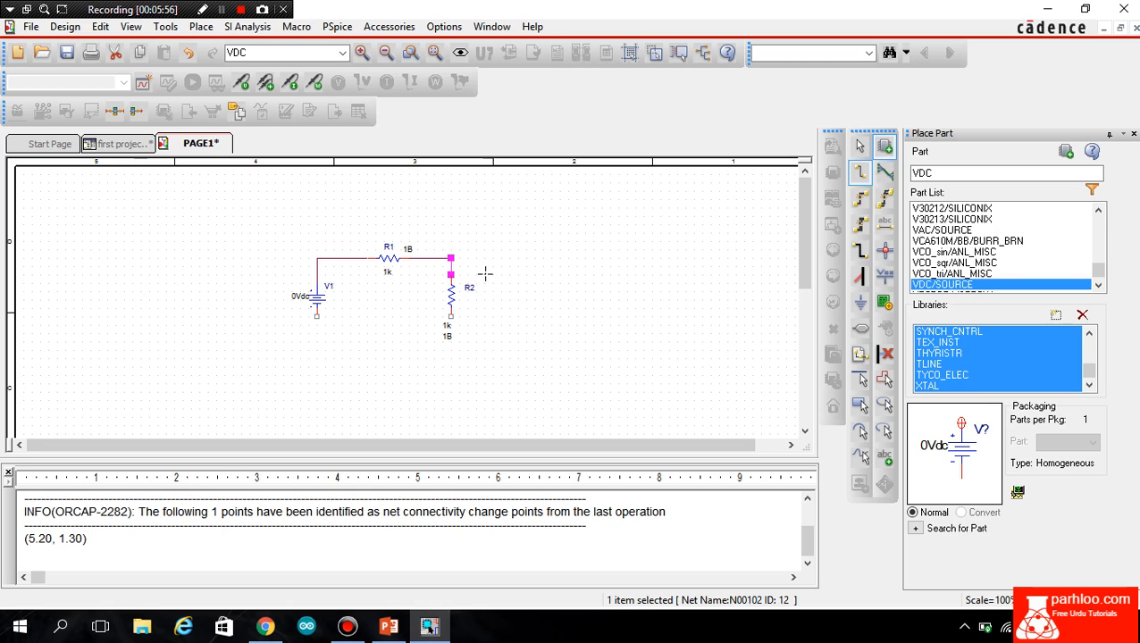
Wire R2's lower end down and back across to V1's negative terminal to close the loop.
left_click(451, 317)
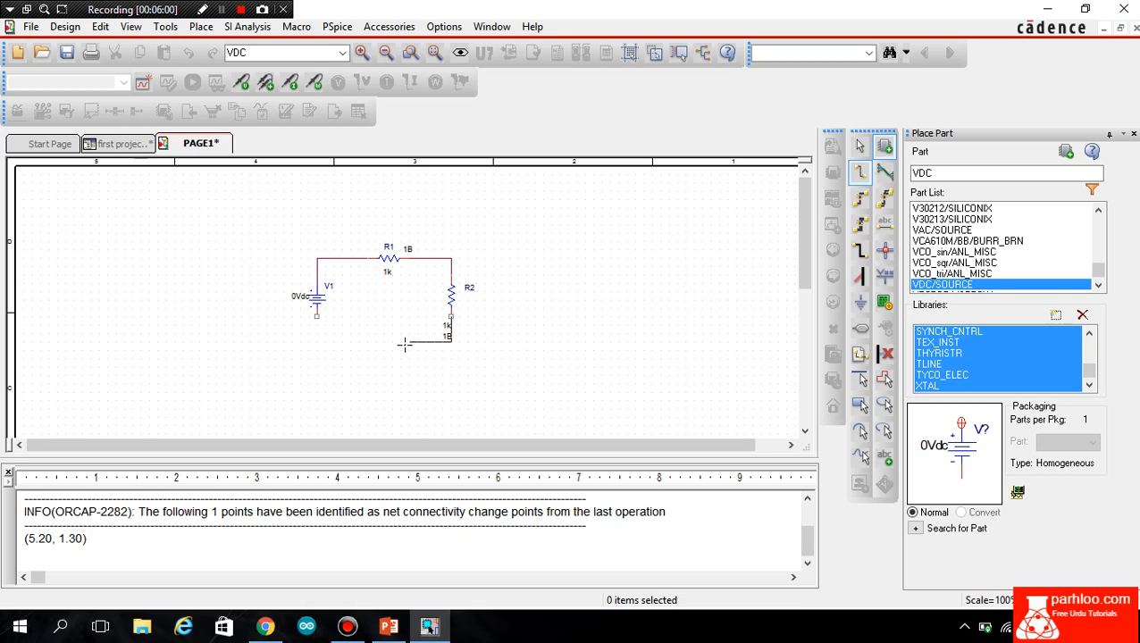
left_click(318, 340)
left_click(316, 315)
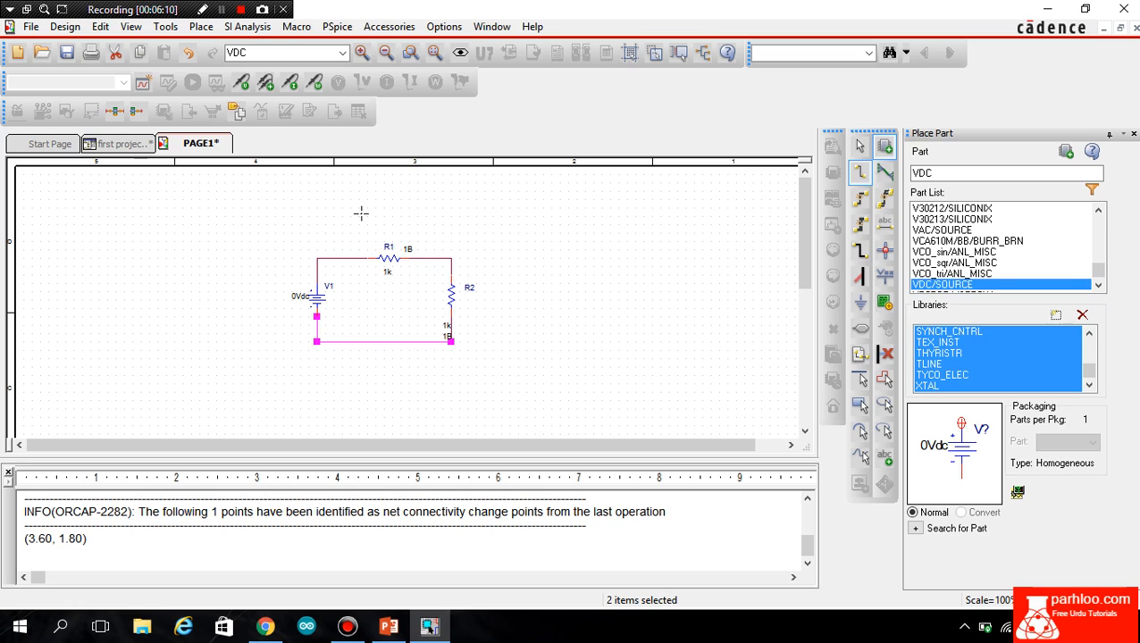
Try to draw a wire straight across R1 from one side of it to the other, and end wire placement.
left_click(362, 55)
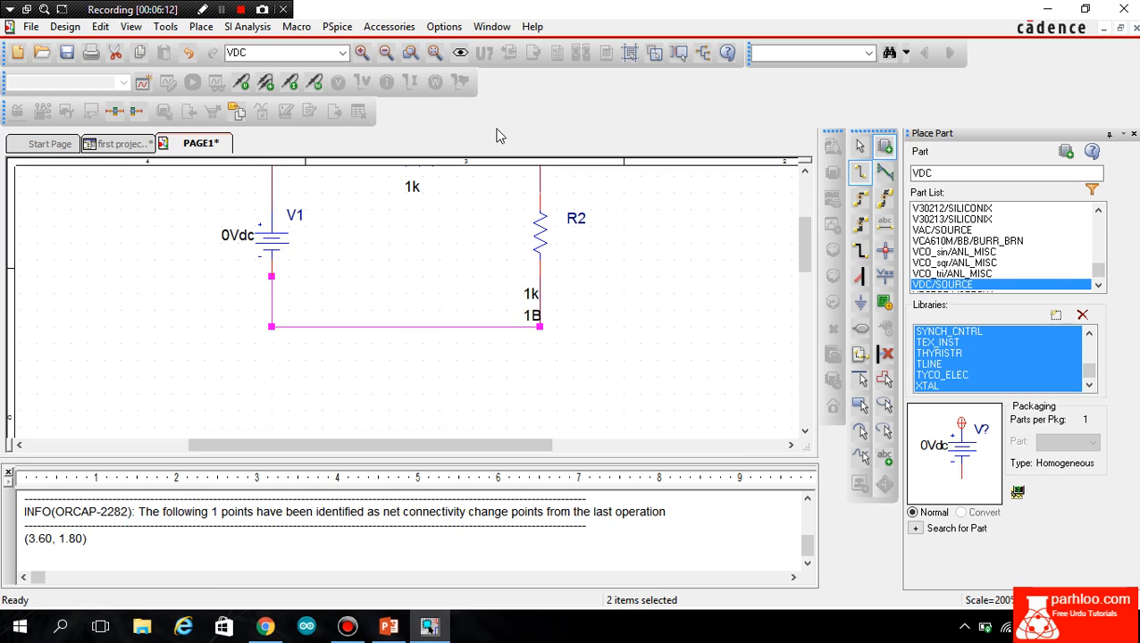
left_click_drag(808, 251, 808, 237)
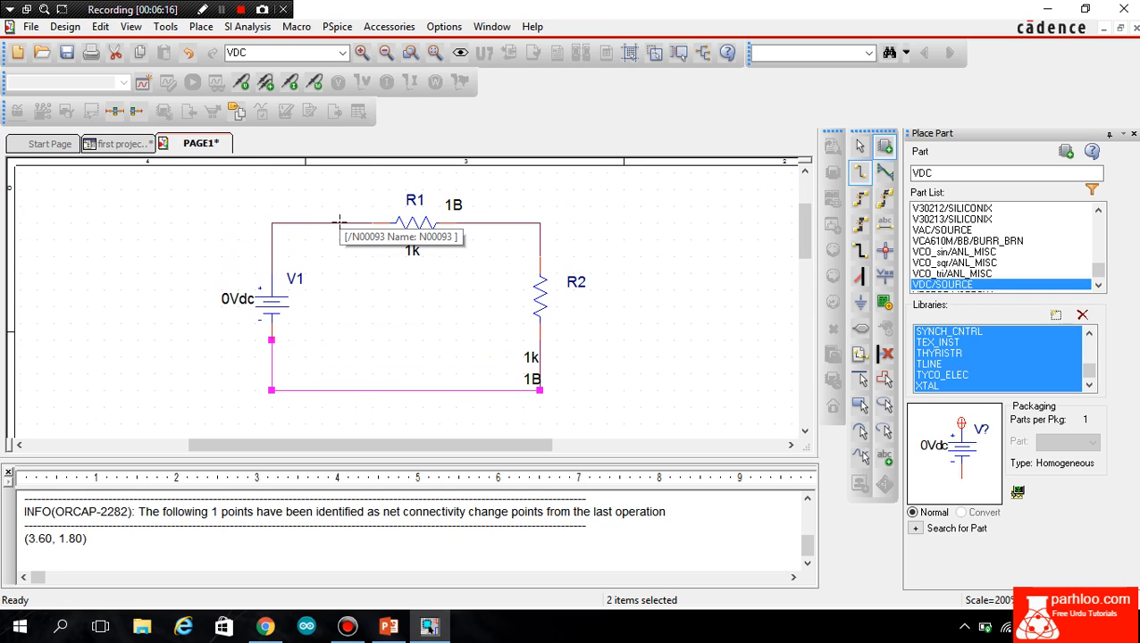
left_click_drag(340, 223, 487, 226)
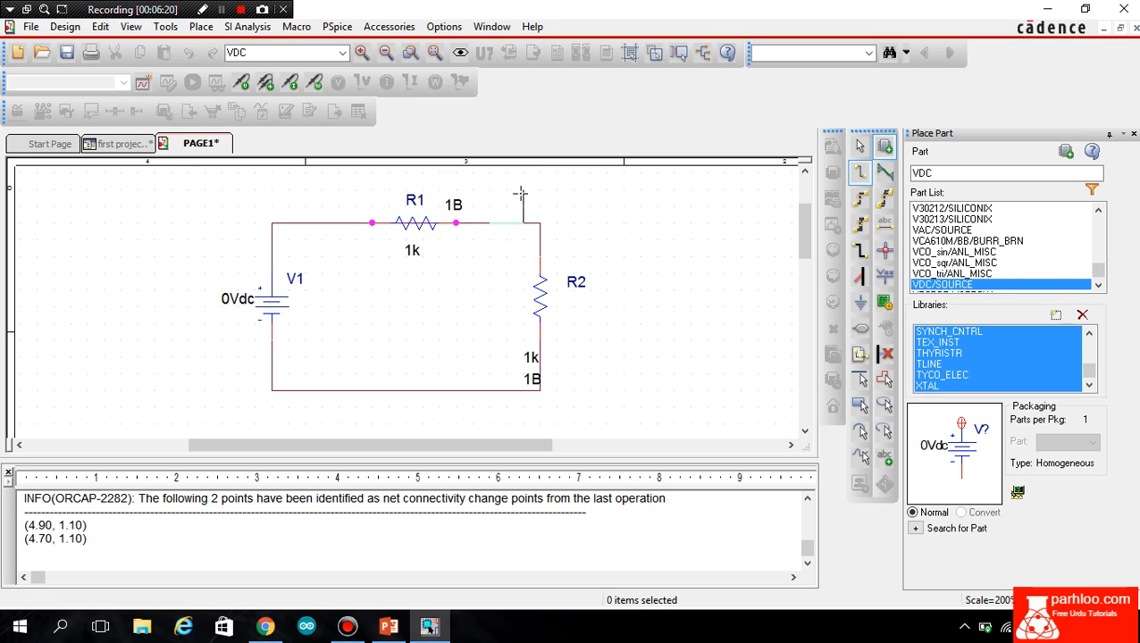
left_click(498, 219)
left_click(498, 220)
right_click(497, 222)
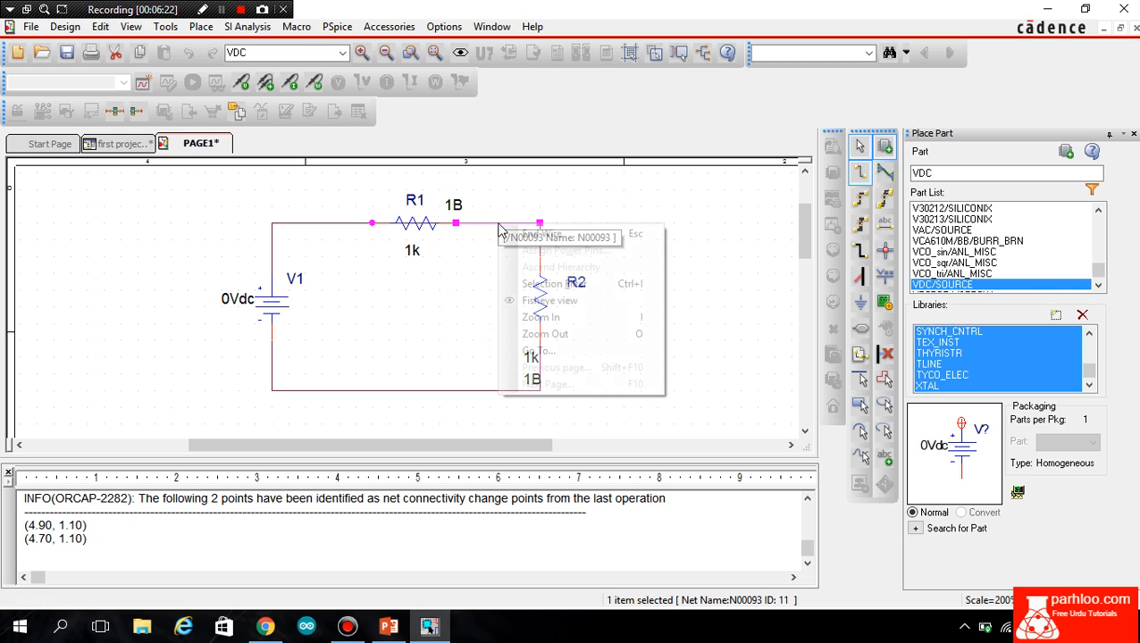
left_click(511, 234)
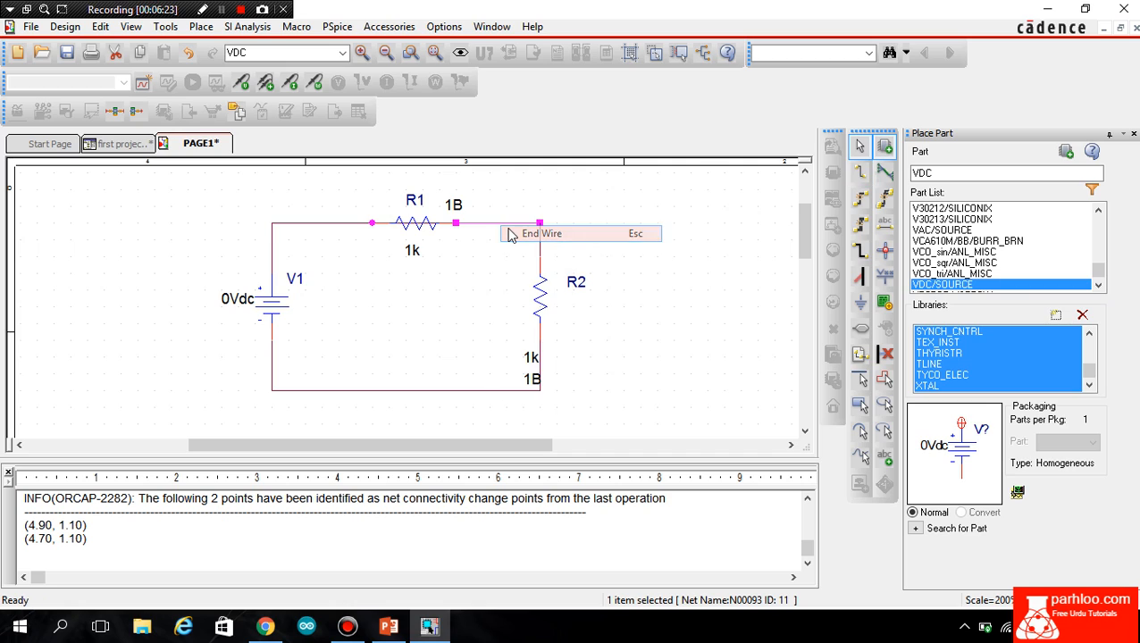
Set the value of resistor R1 to 10k.
left_click(619, 198)
left_click_drag(801, 237, 800, 215)
scroll(798, 217, "down", 3)
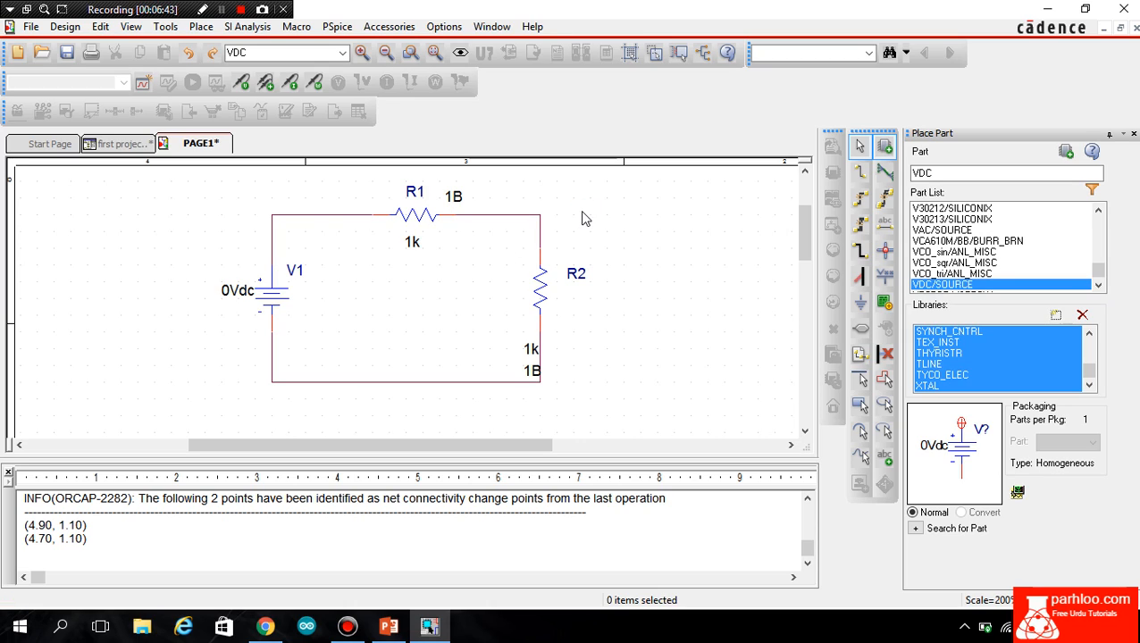
double_click(414, 243)
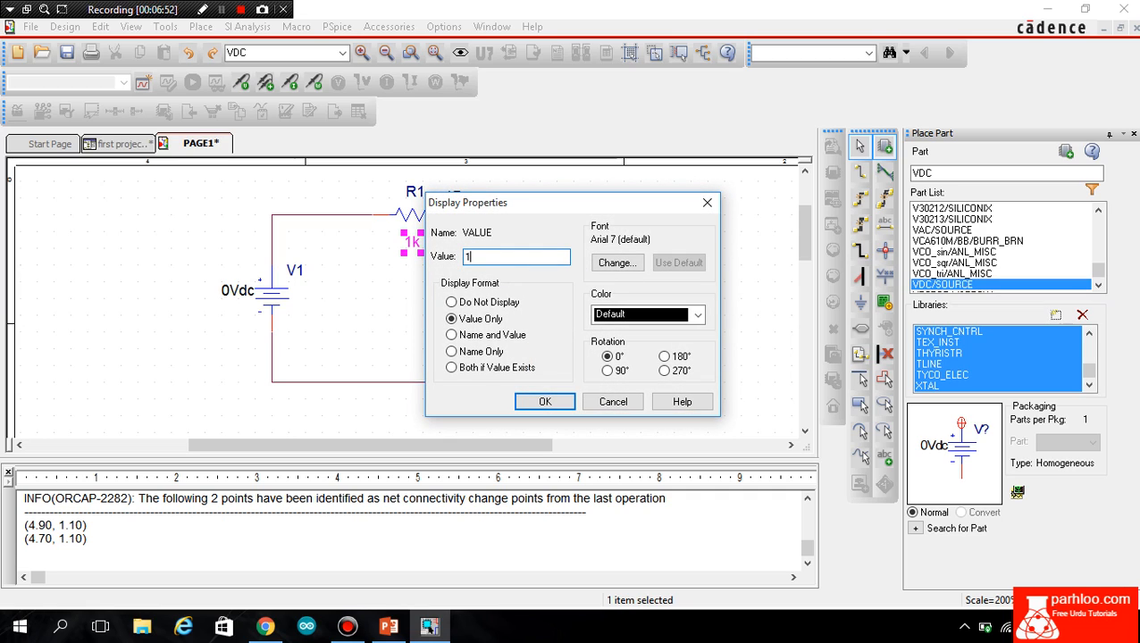
type("10k")
key("Return")
Set the value of resistor R2 to 1MEG.
left_click(532, 349)
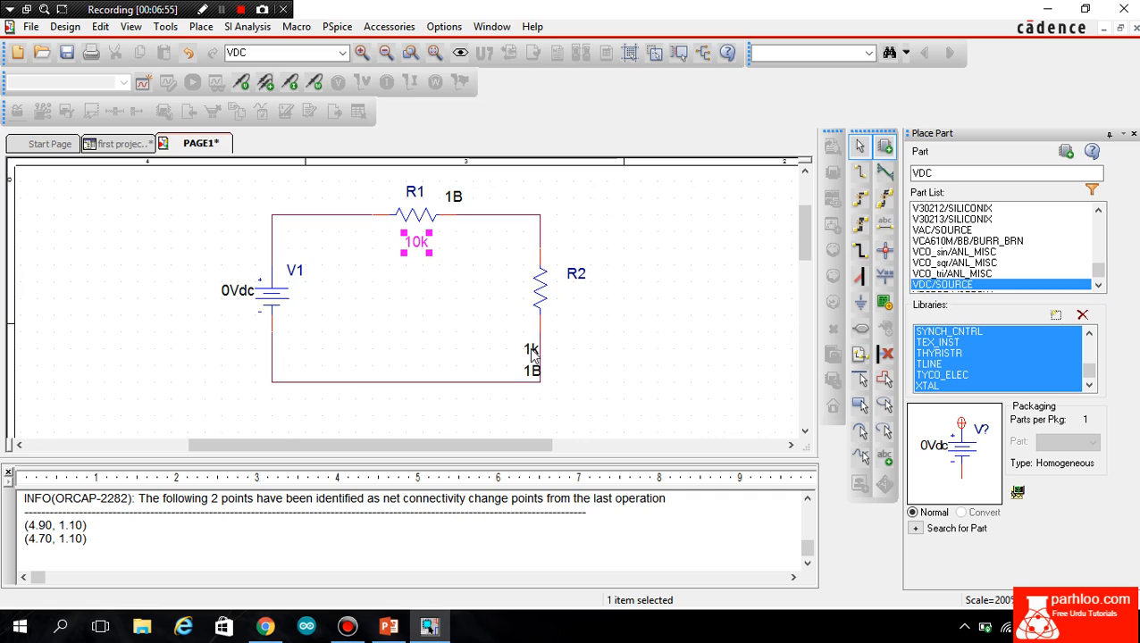
double_click(532, 350)
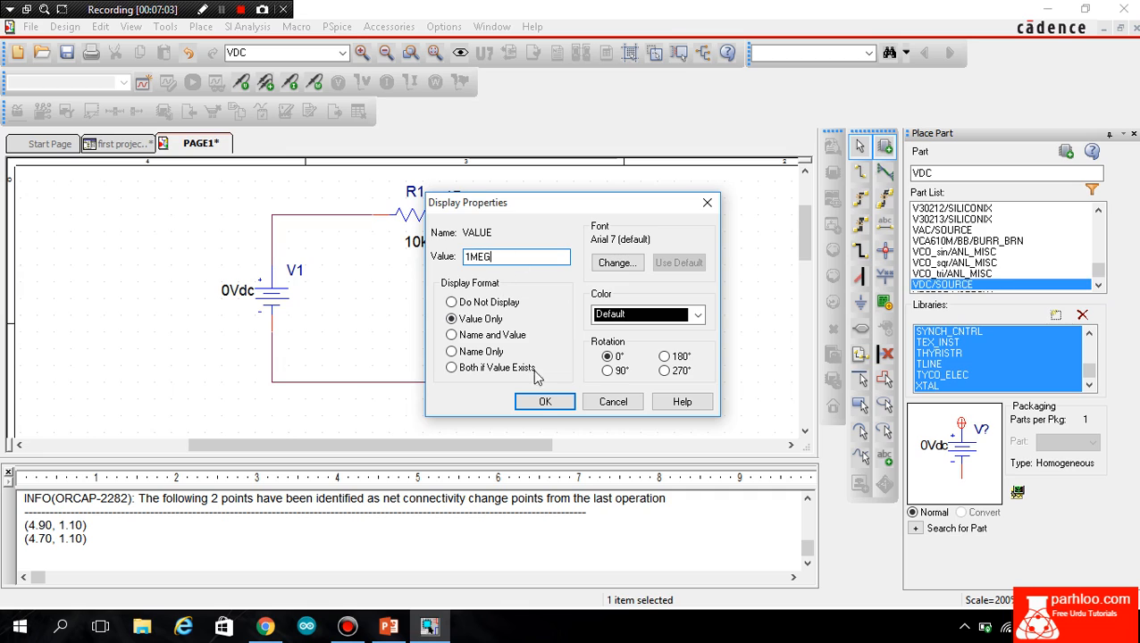
left_click(545, 402)
left_click(460, 312)
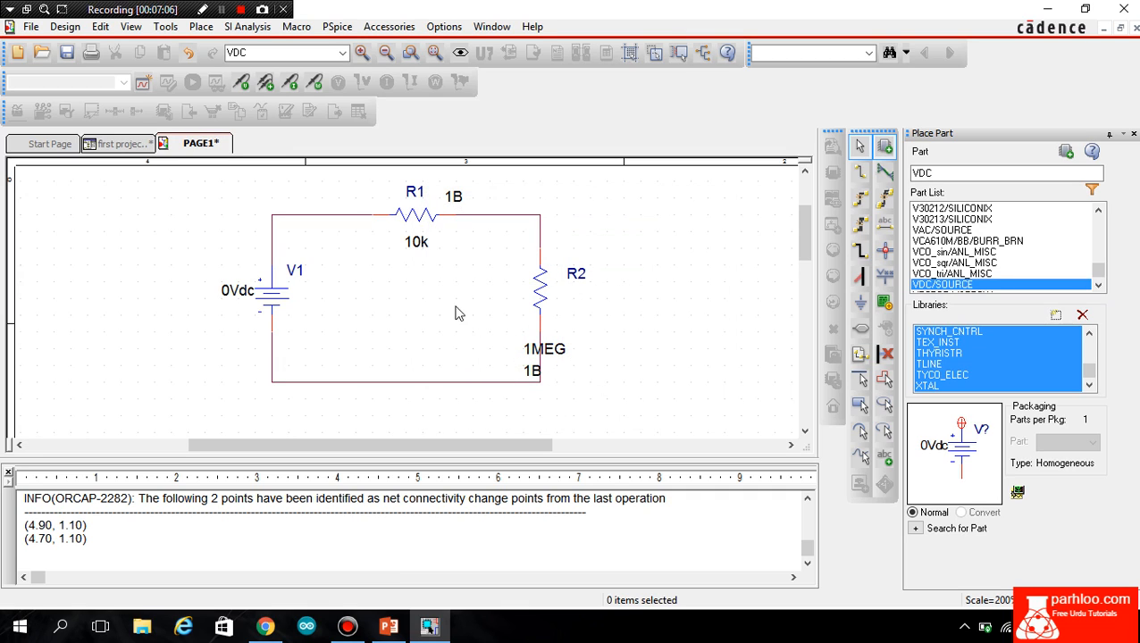
Set the DC value of voltage source V1 to 12.
double_click(234, 292)
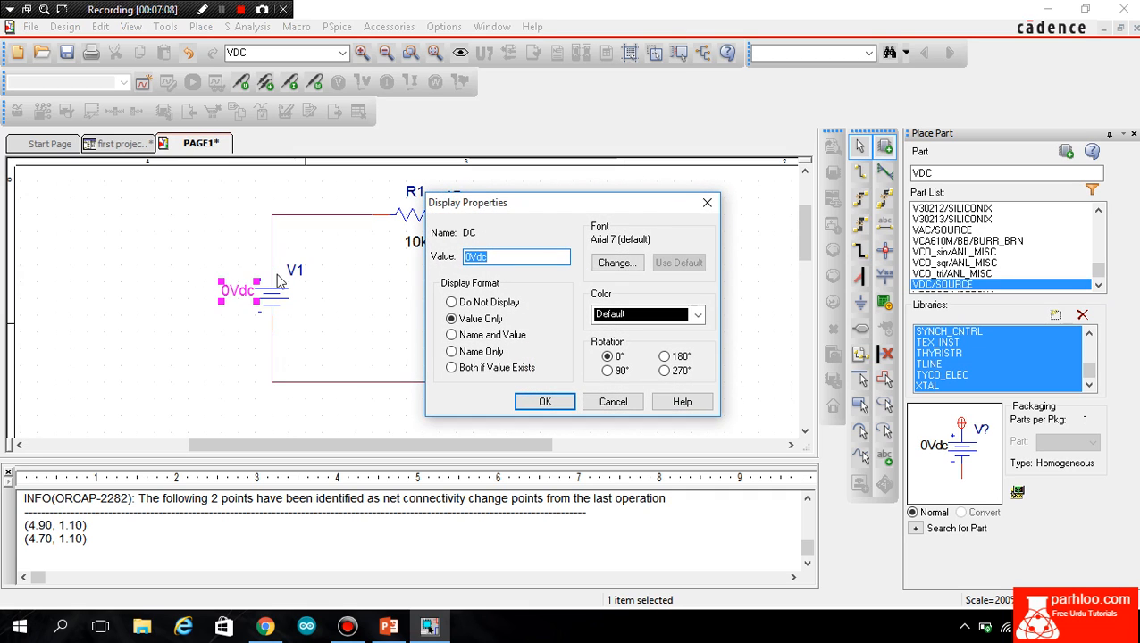
type("12")
left_click(544, 403)
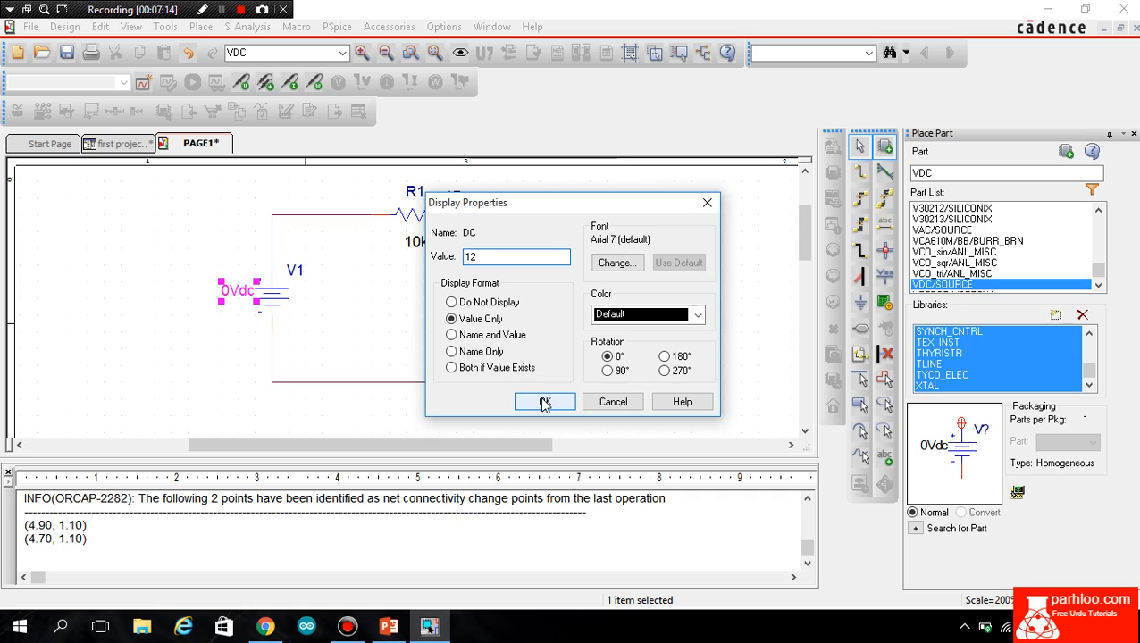
left_click(366, 327)
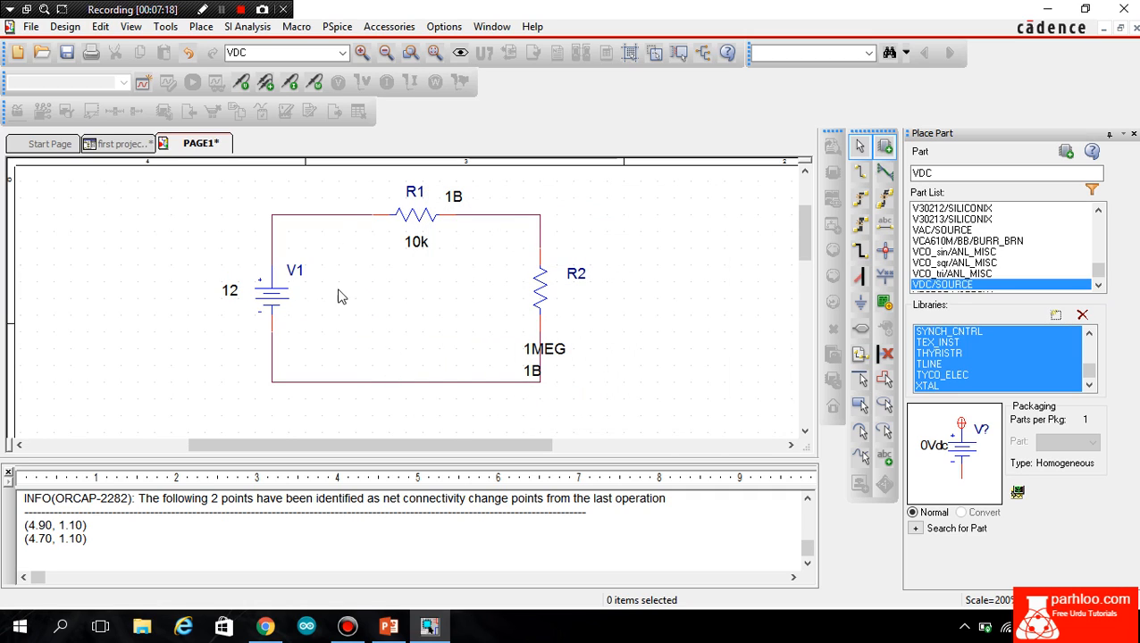
Place a 0/CAPSYM ground symbol on the middle of the bottom wire and end ground placement.
left_click(863, 309)
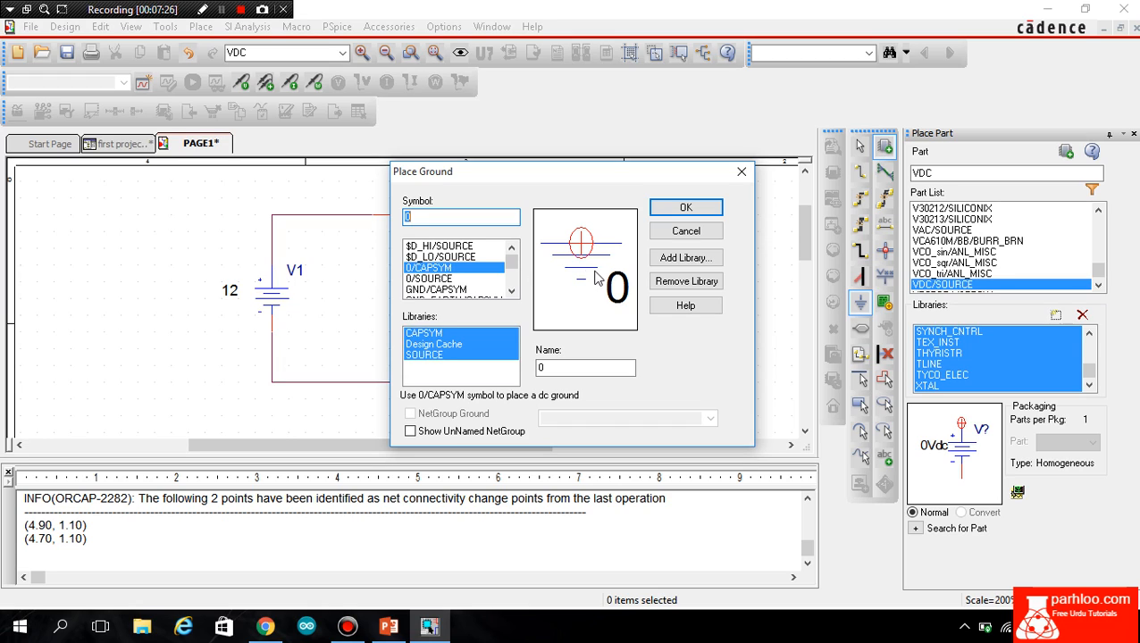
left_click(686, 207)
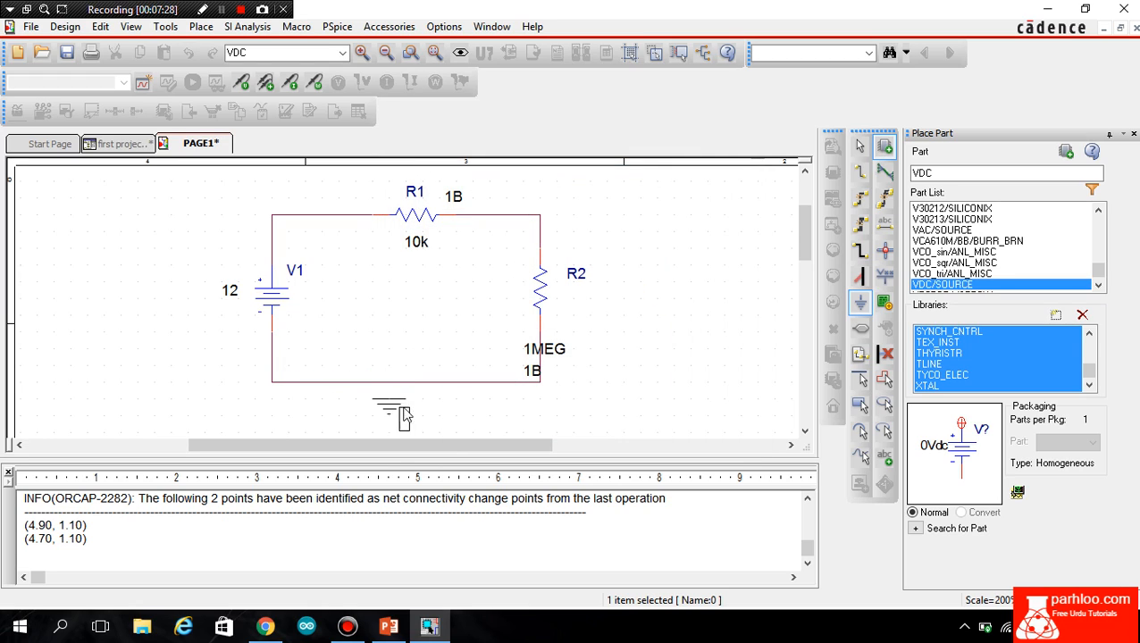
left_click(413, 399)
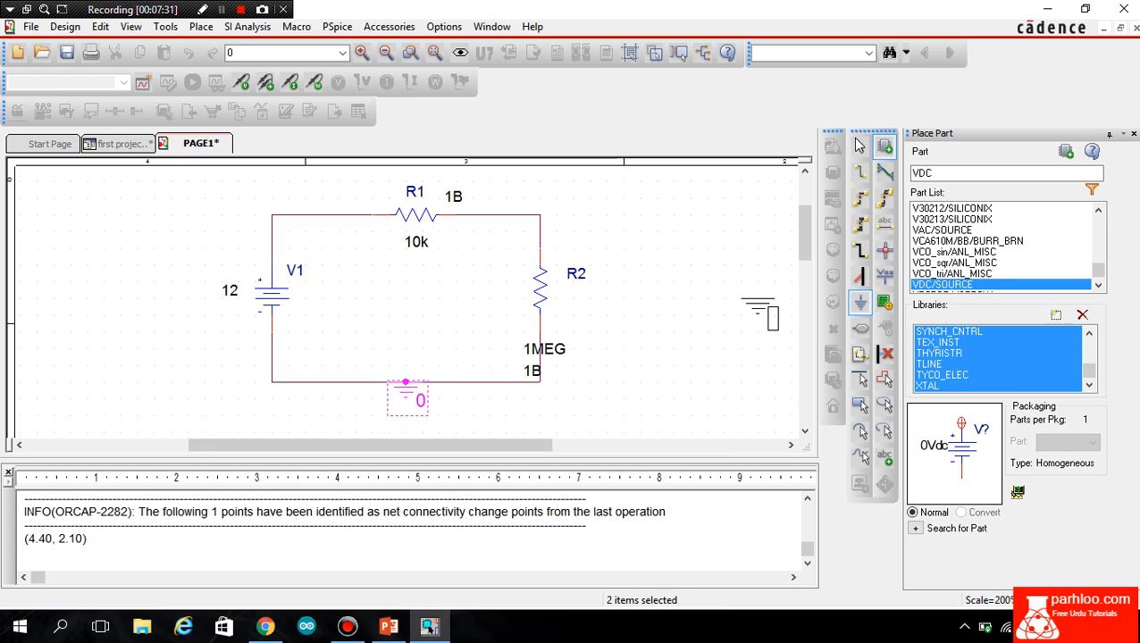
left_click(860, 147)
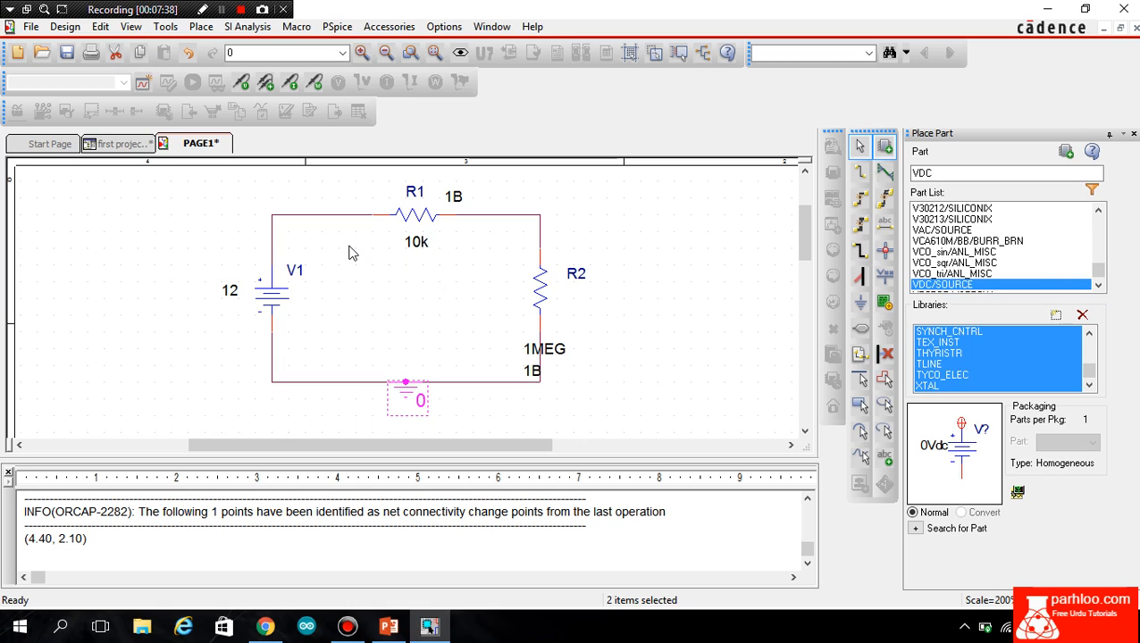
Create a new simulation profile named "firt try" that inherits from none.
left_click(144, 85)
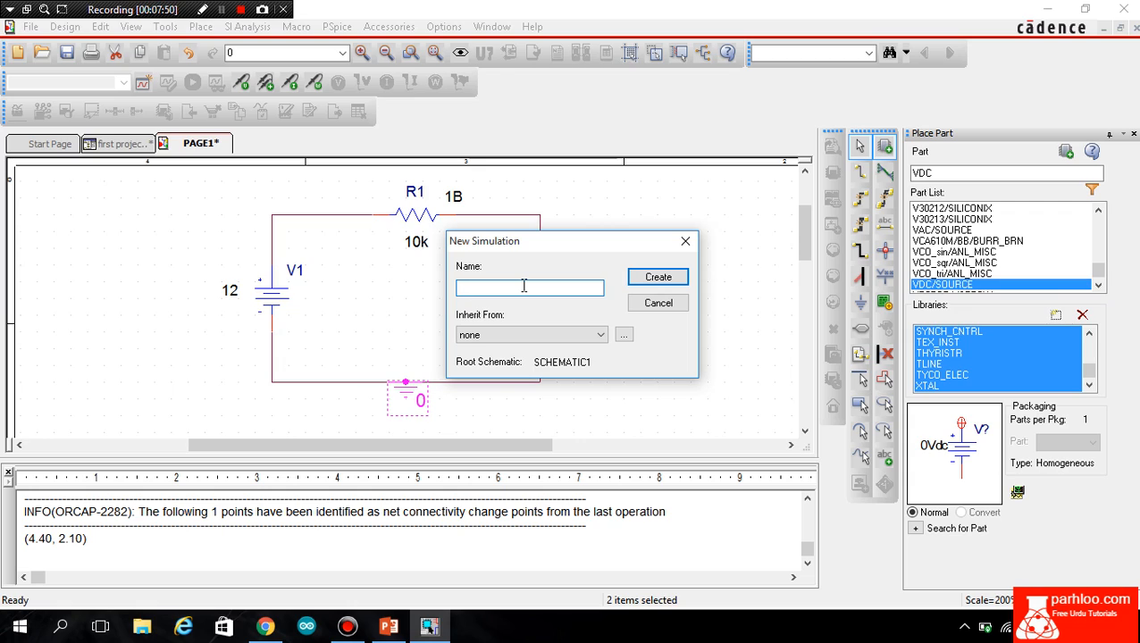
type("irst try")
left_click(658, 278)
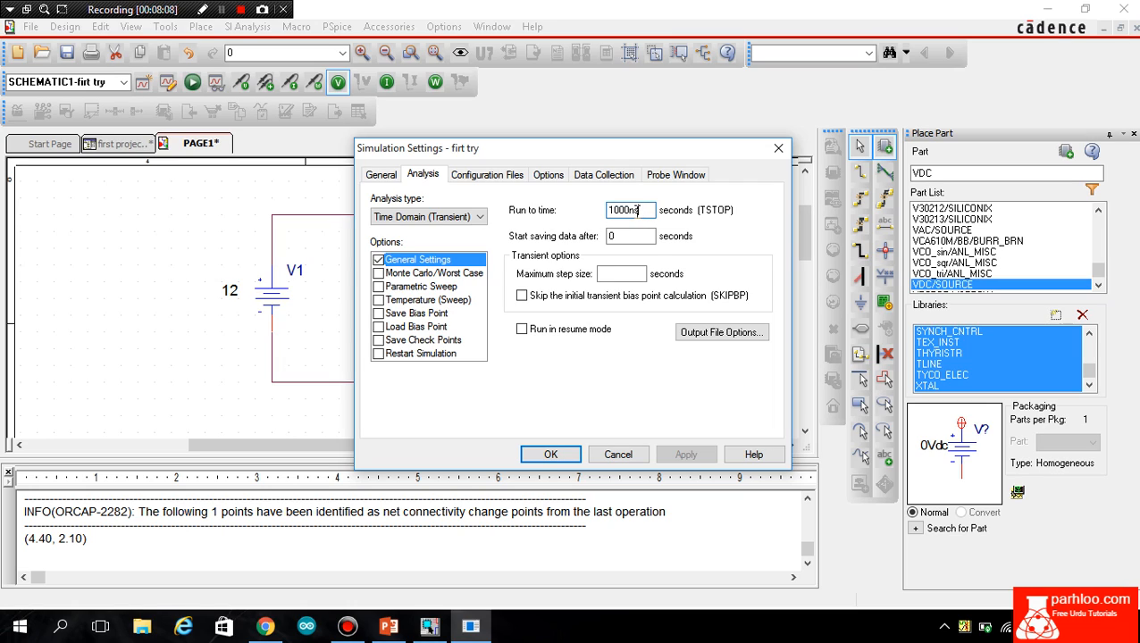
Set the transient analysis run time to 100ms and apply the simulation settings.
left_click_drag(642, 210, 608, 212)
type("1")
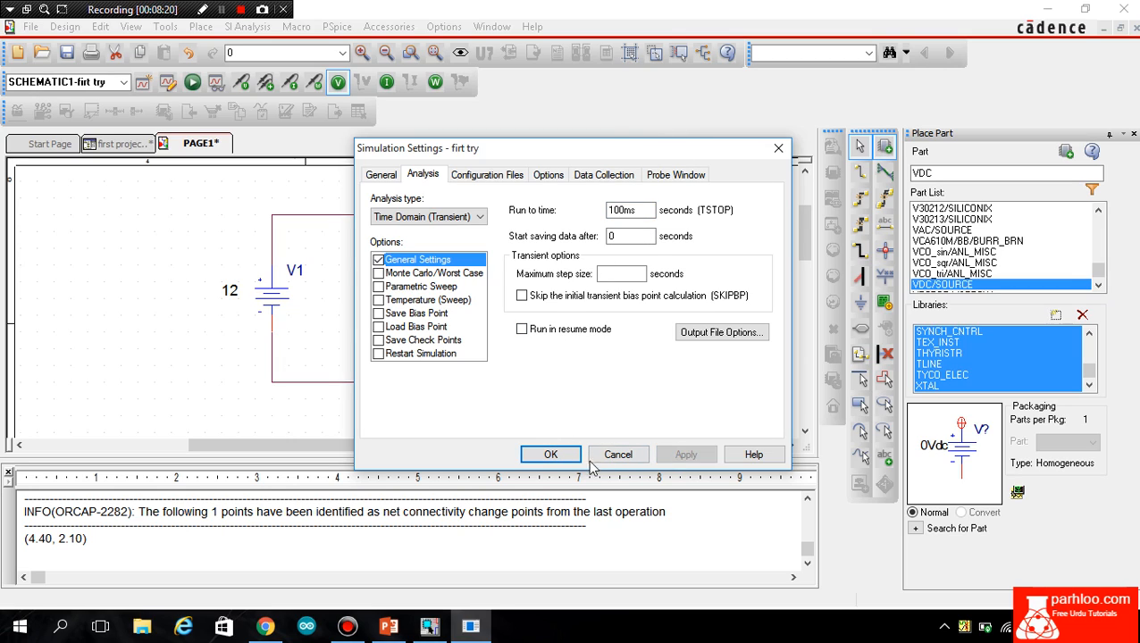
left_click(551, 455)
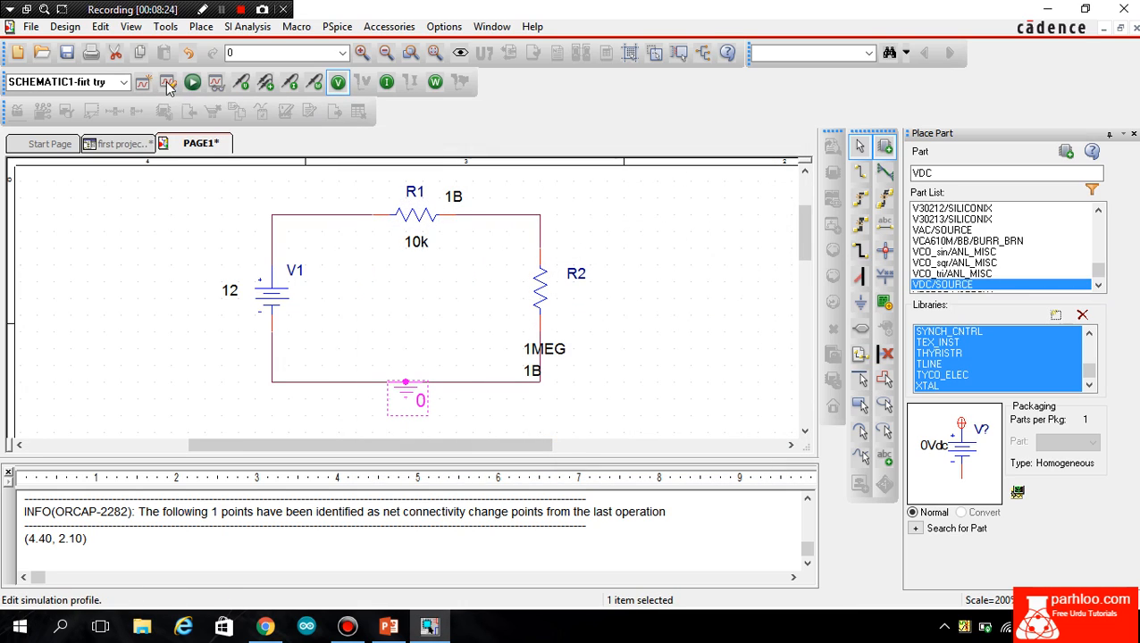
Place a voltage marker on the corner of the wire between R1 and R2, and end marker placement.
left_click(243, 83)
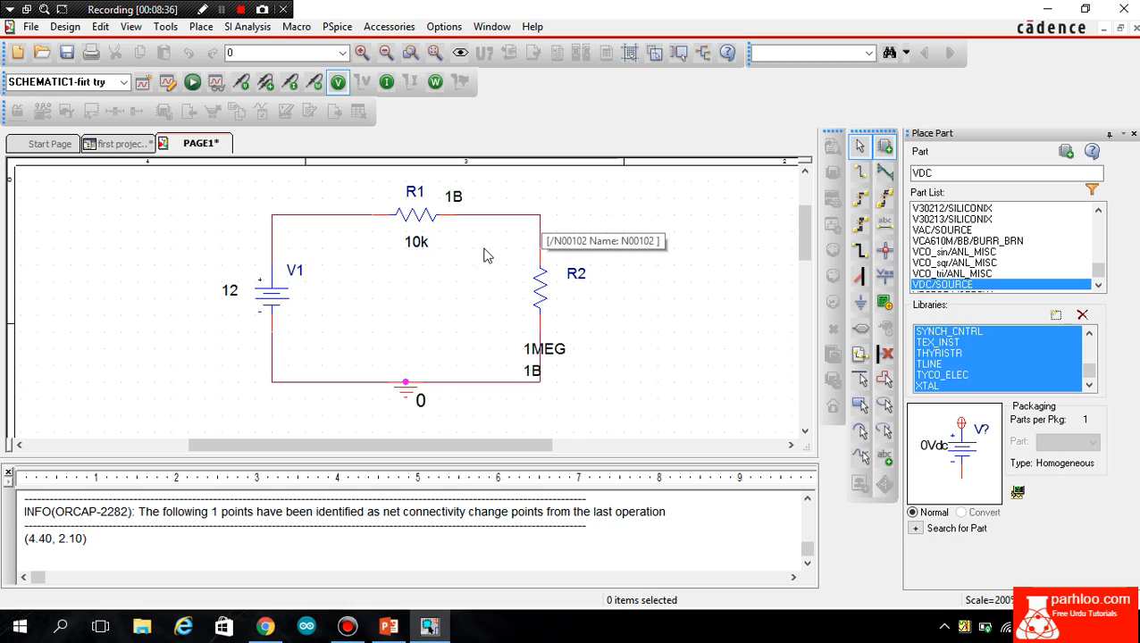
left_click(541, 215)
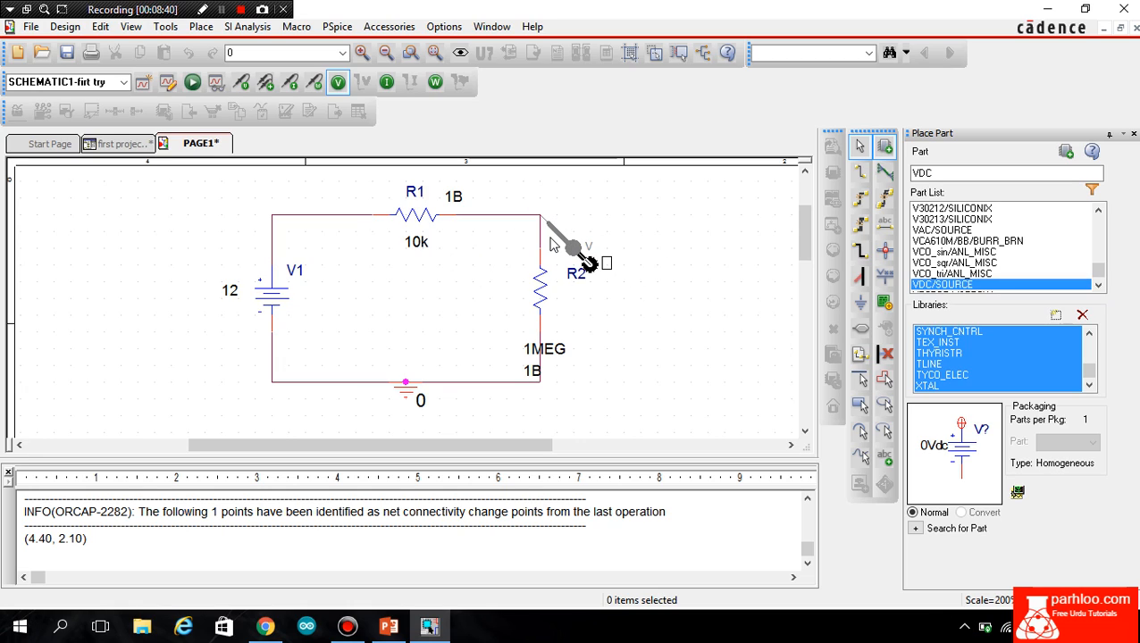
key("Escape")
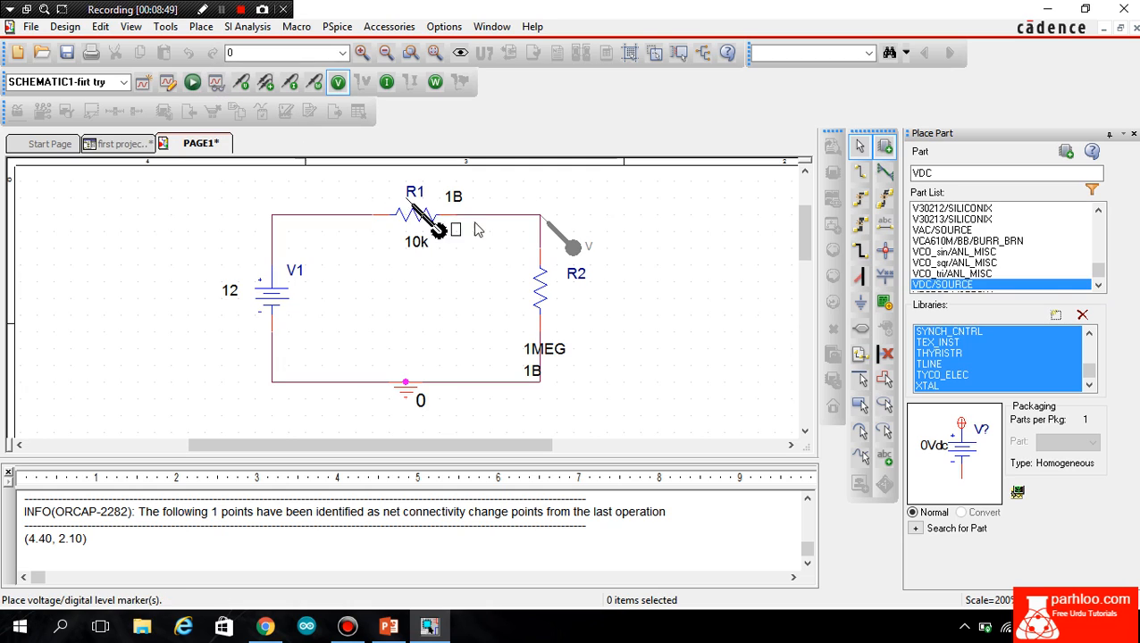
right_click(457, 255)
left_click(500, 260)
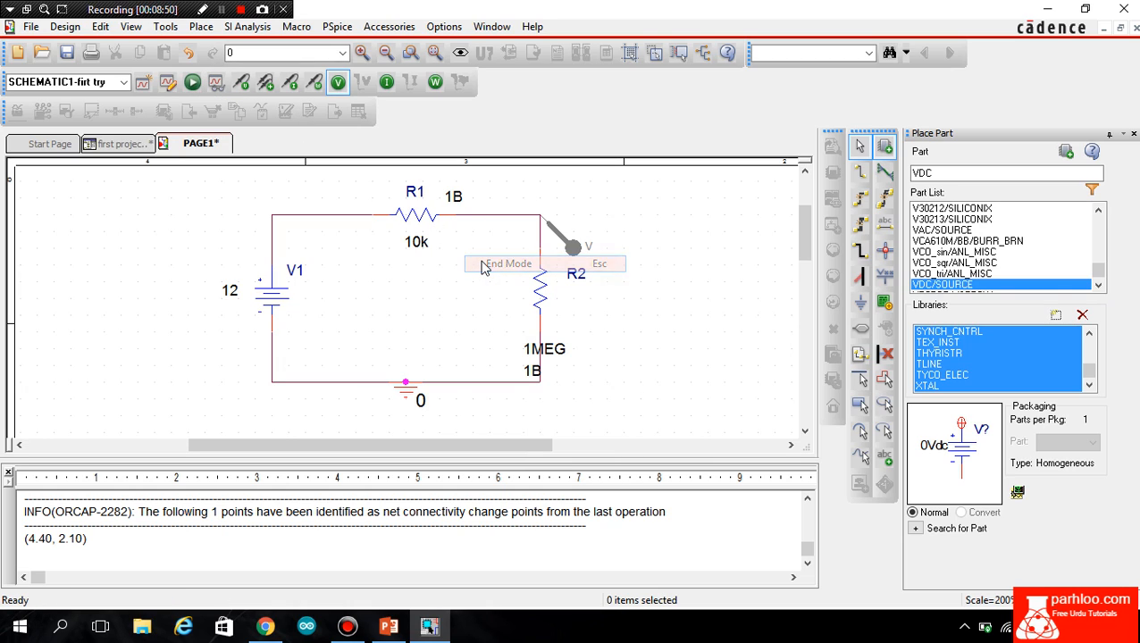
Run the PSpice simulation and switch from the waveform plot back to the schematic in Capture.
left_click(193, 83)
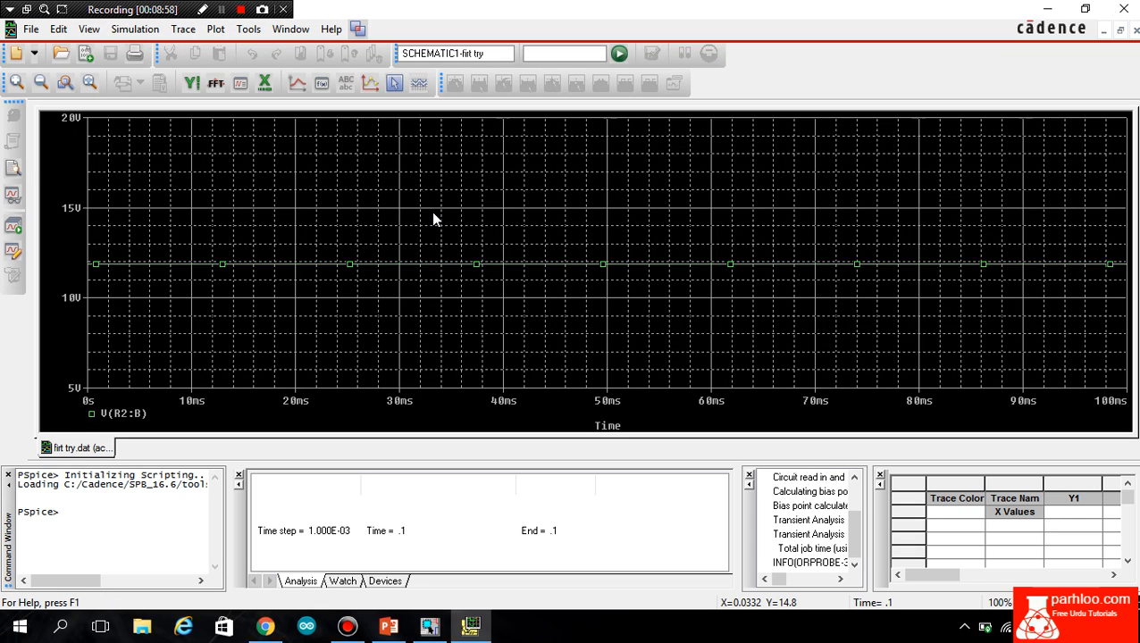
left_click(430, 627)
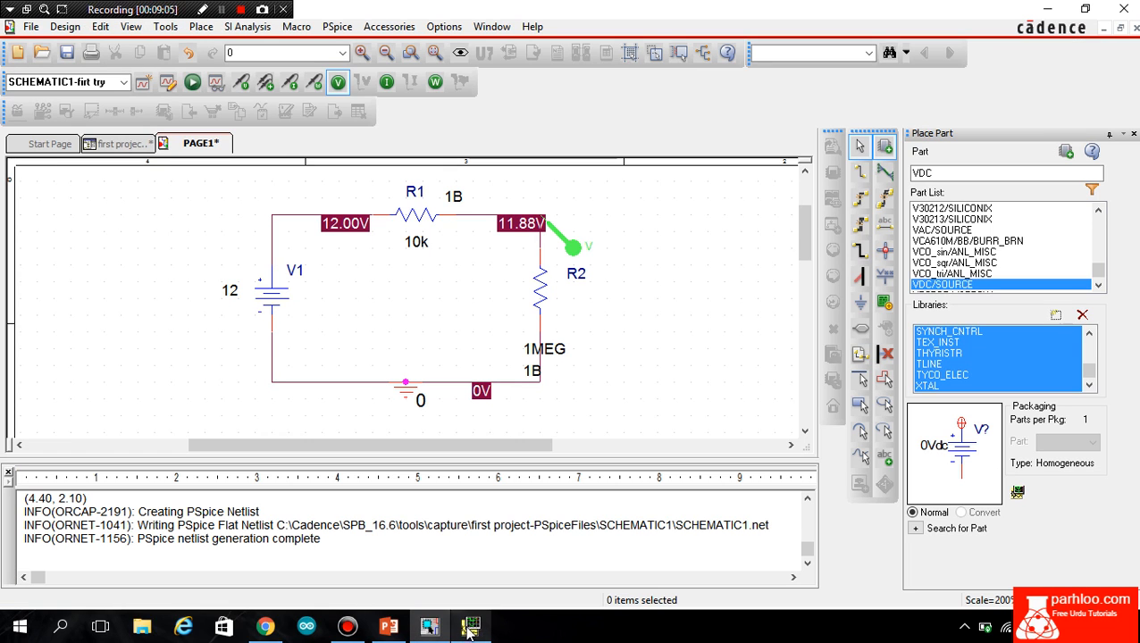
Switch to the PSpice waveform plot and zoom in on the trace area from about 0 to 10 ms and 5.4 to 17.7 V.
left_click(471, 627)
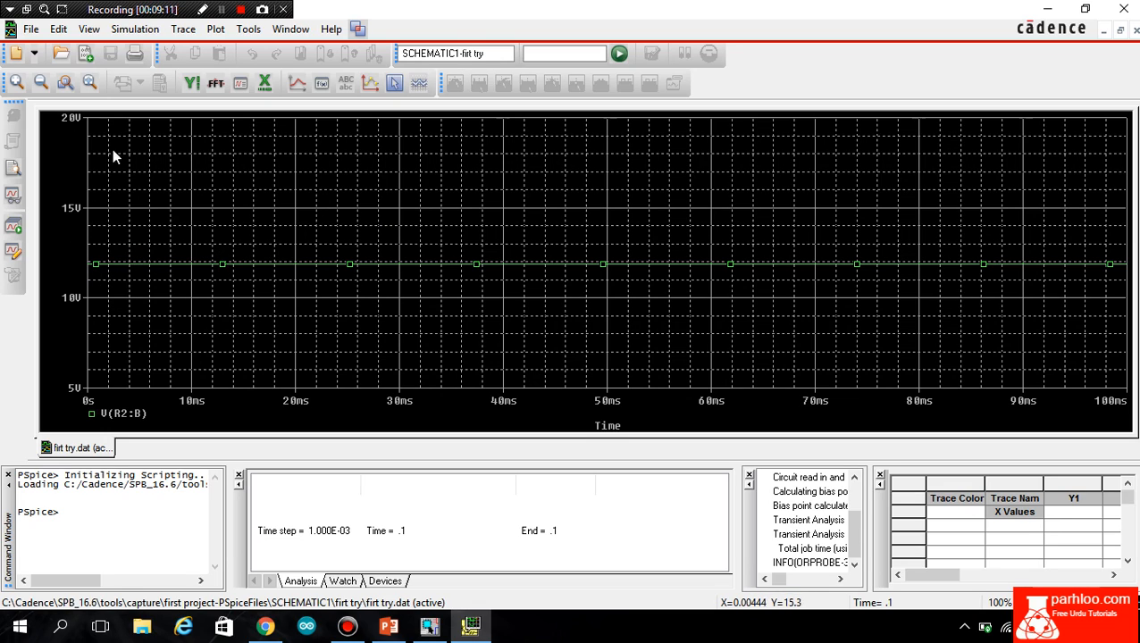
left_click(89, 83)
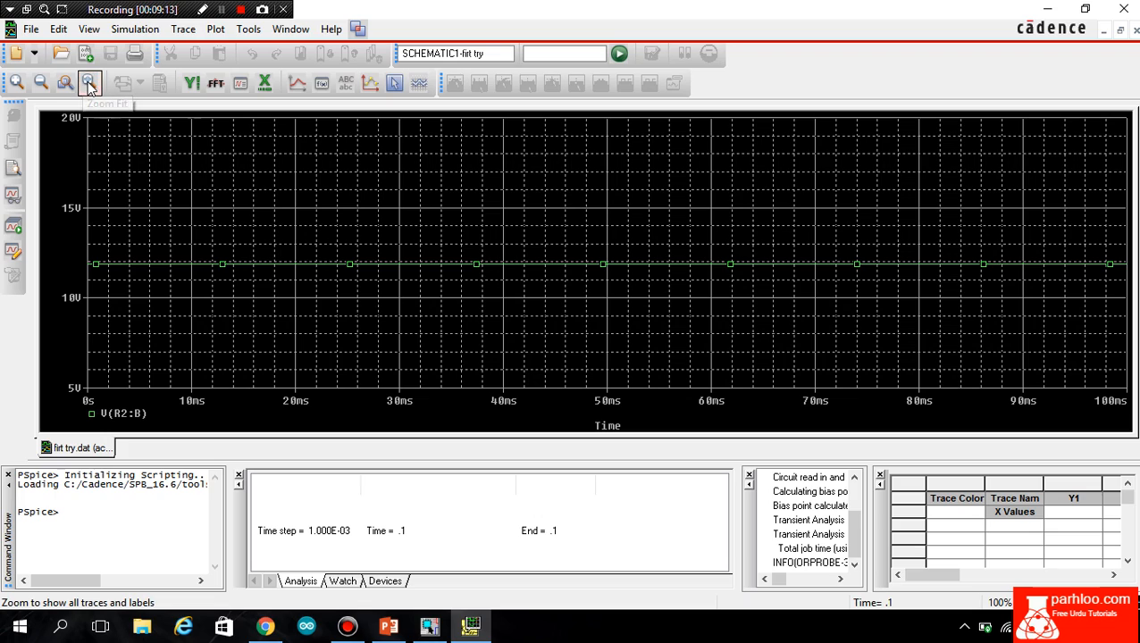
left_click(66, 83)
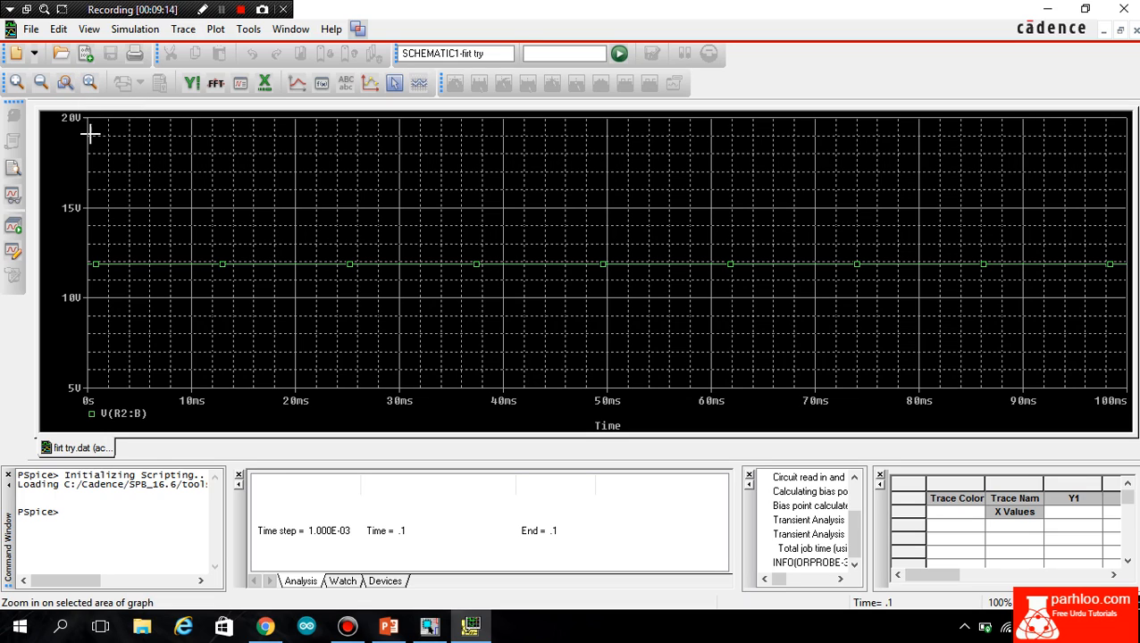
left_click_drag(88, 158, 192, 381)
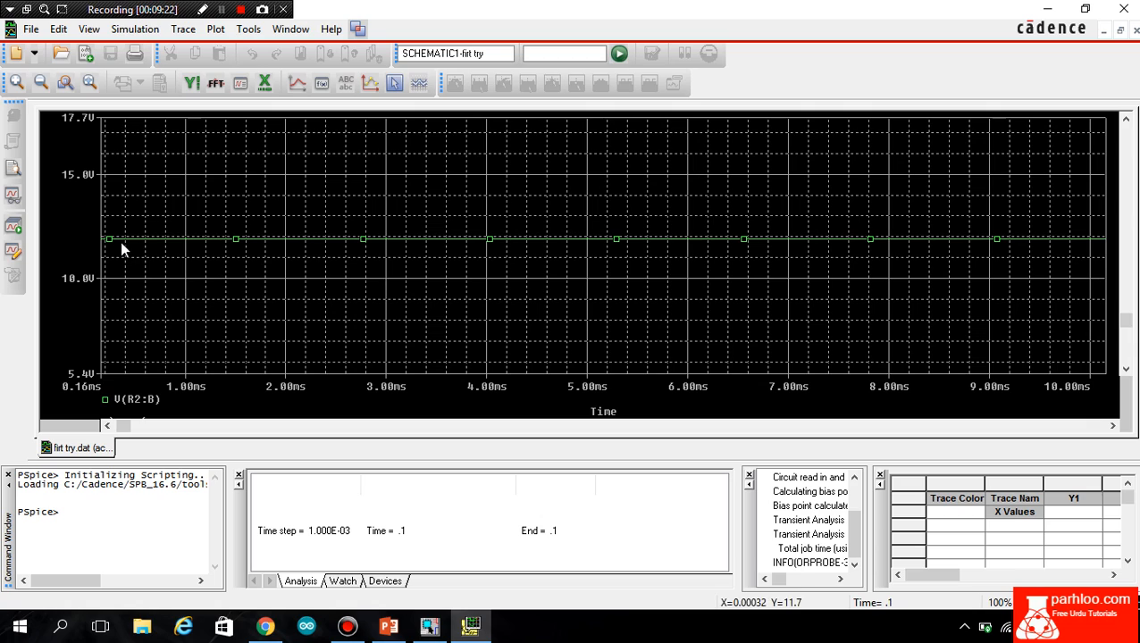
Return to the schematic in Capture and set R2's value to 10k.
left_click(430, 627)
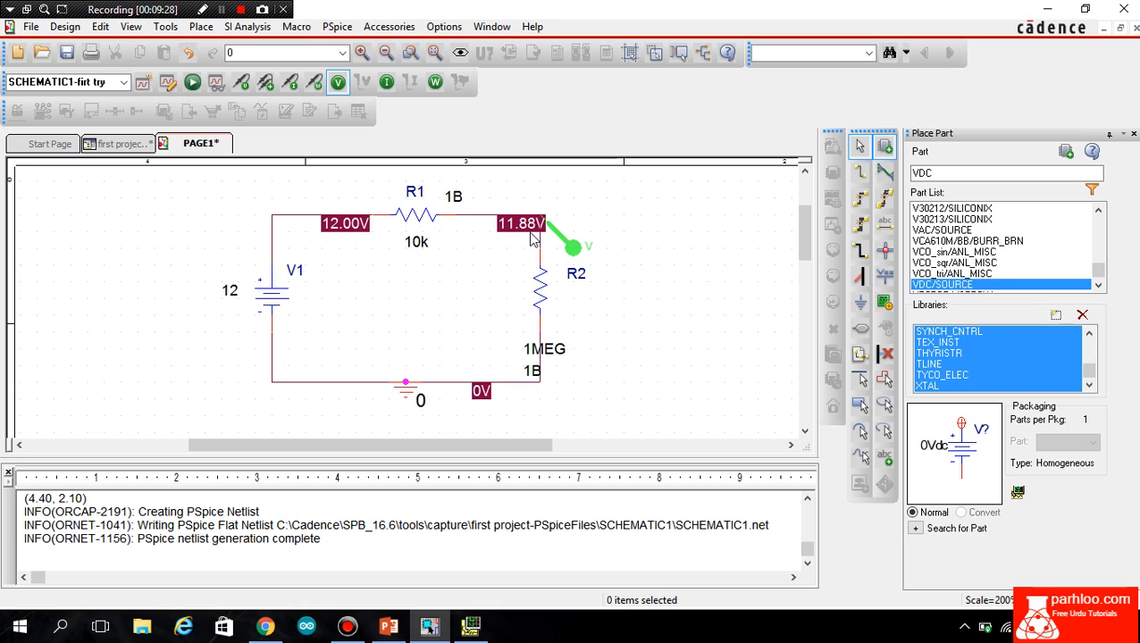
double_click(533, 351)
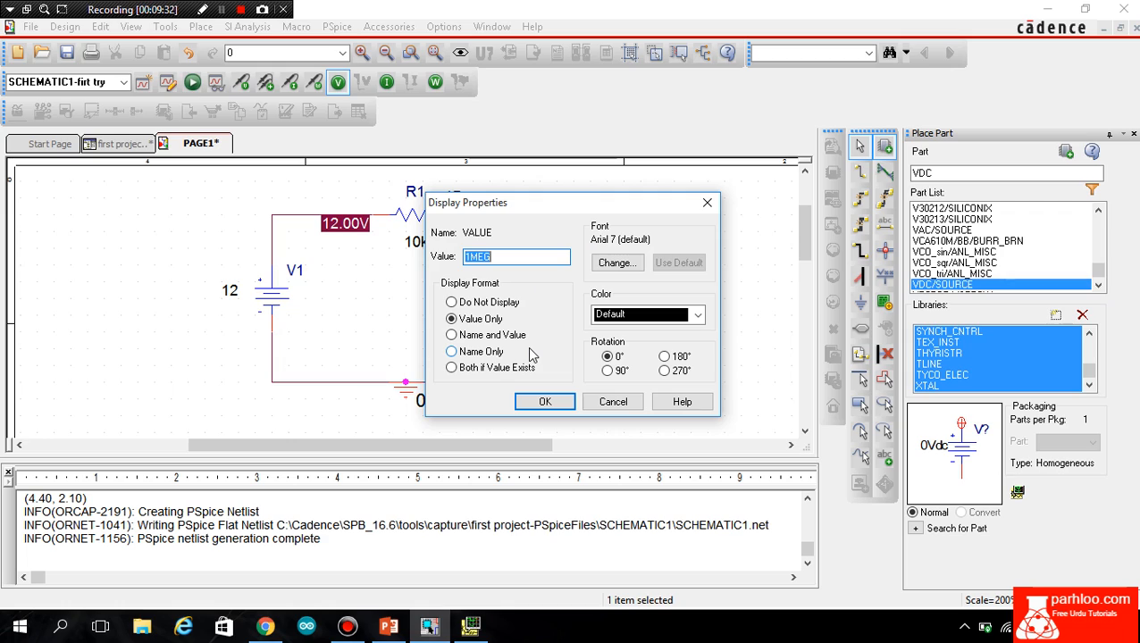
type("10k")
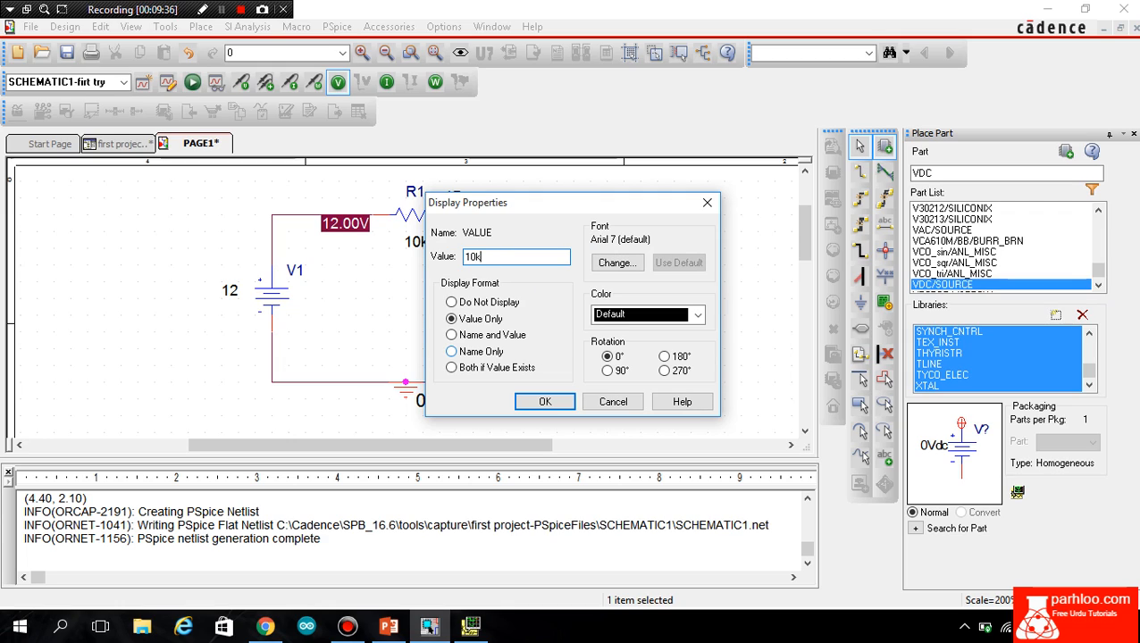
left_click(544, 401)
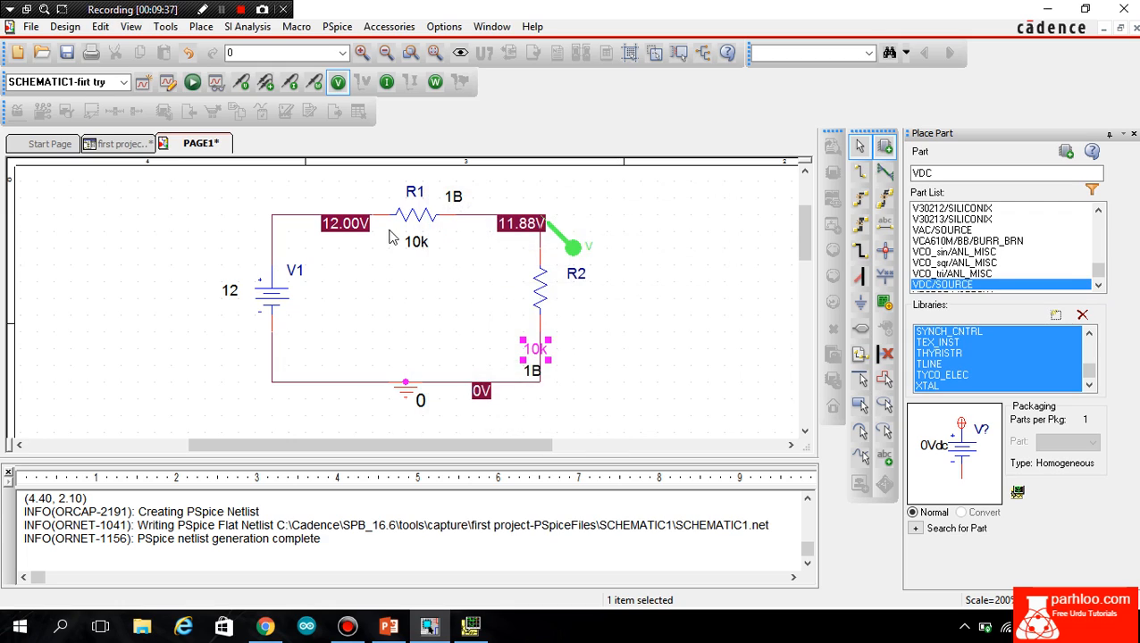
Rerun the PSpice simulation with the changed resistor, view the voltage trace, and switch back to the schematic in Capture.
left_click(192, 82)
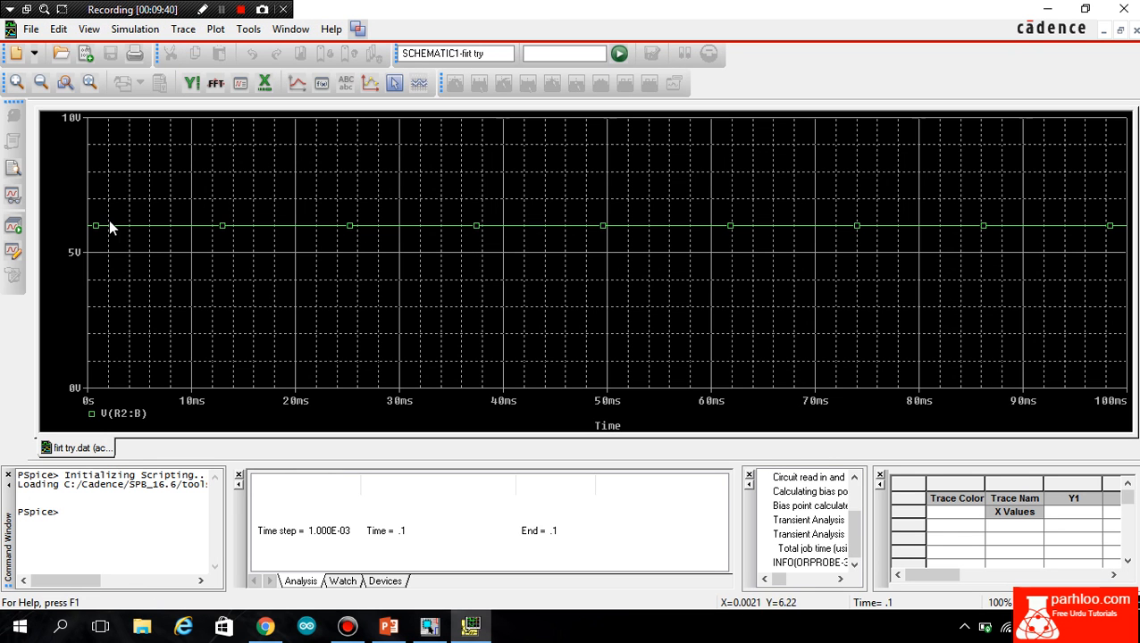
left_click(430, 627)
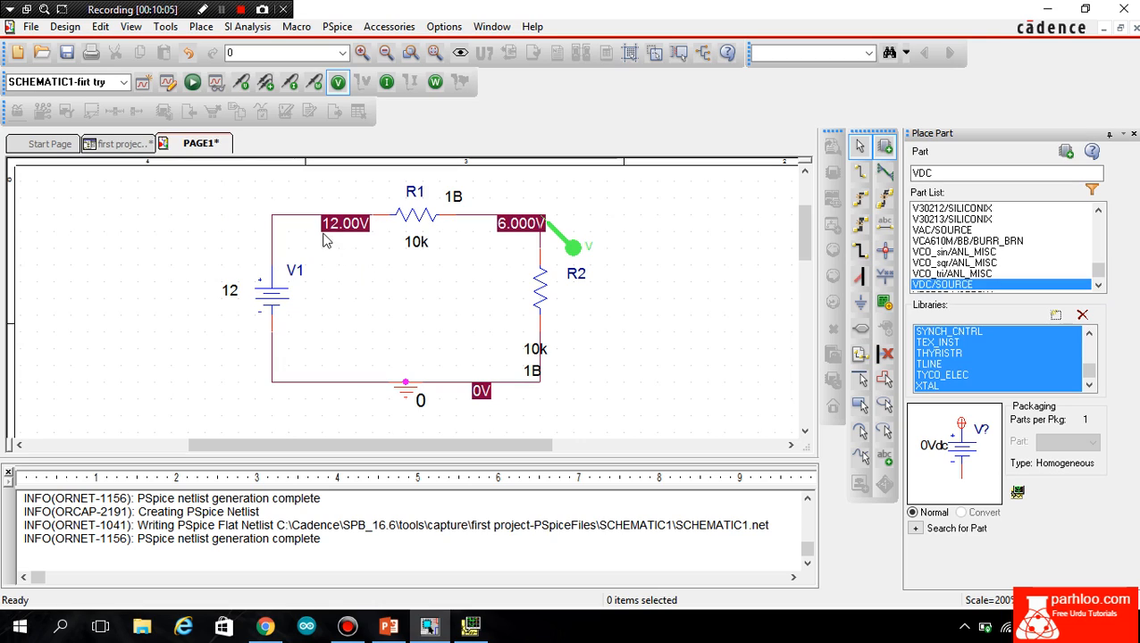
left_click(221, 9)
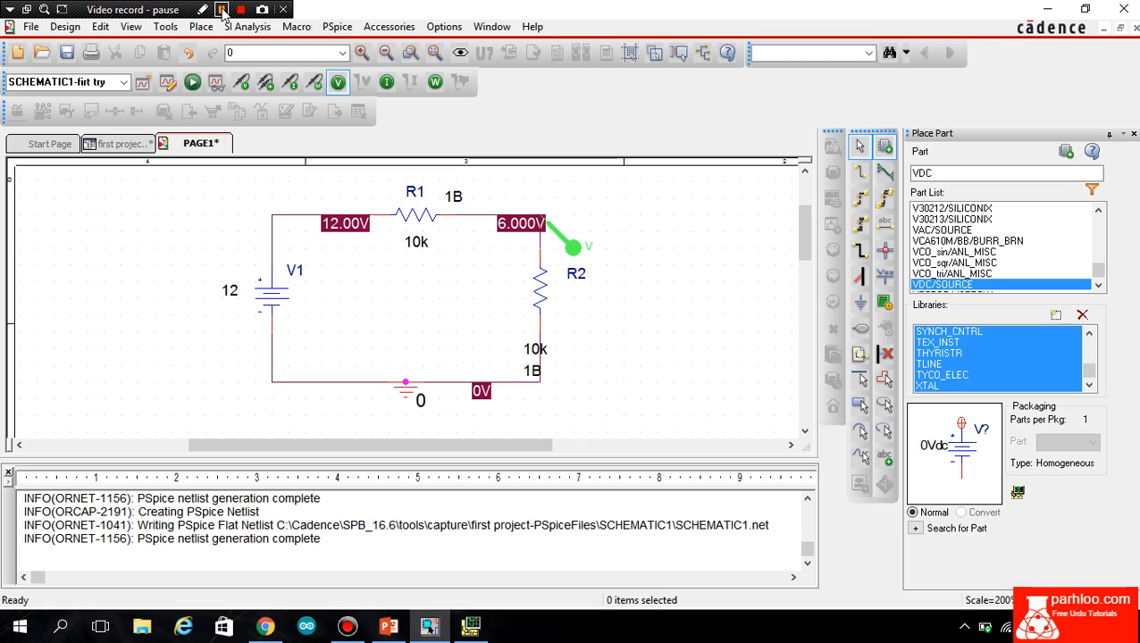